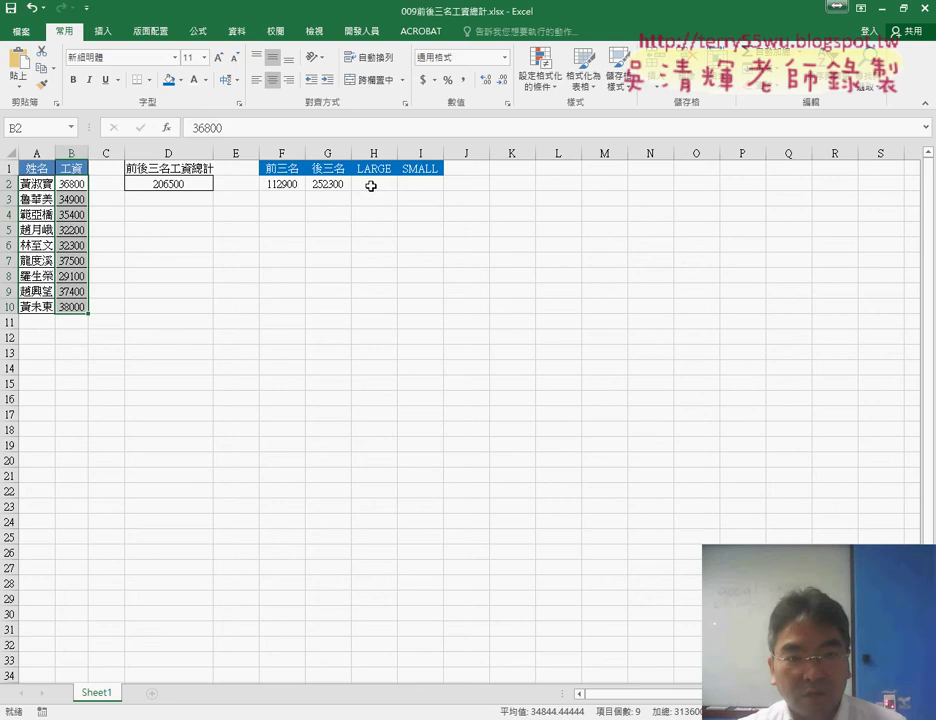
Highlight the empty LARGE (H2:H9) and SMALL (I2:I10) columns, select B1, and show the 資料 (Data) ribbon
drag(370, 184, 370, 290)
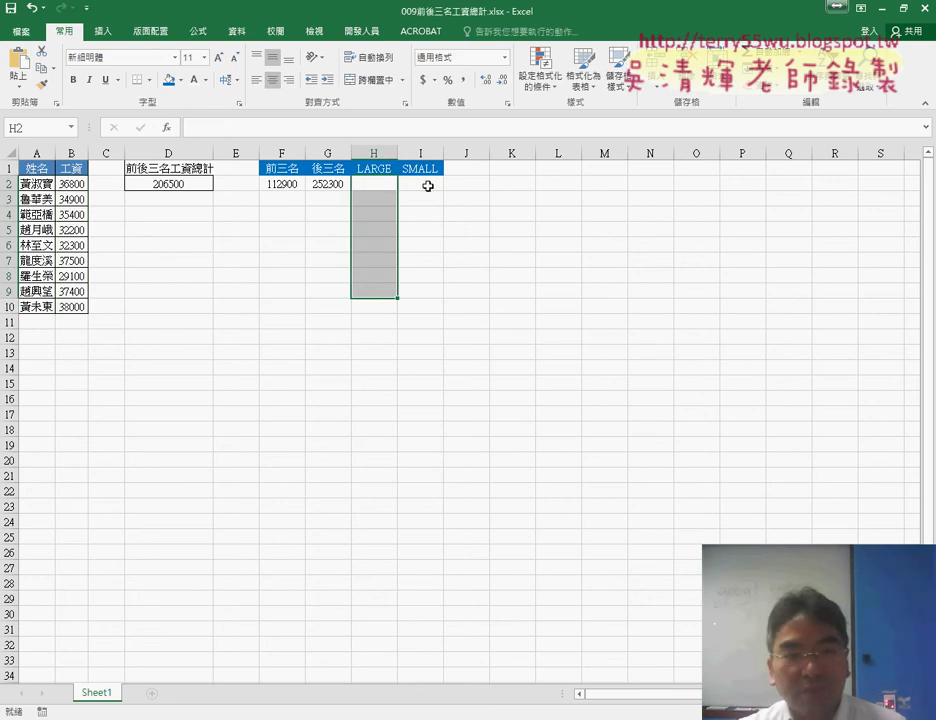
drag(426, 186, 430, 310)
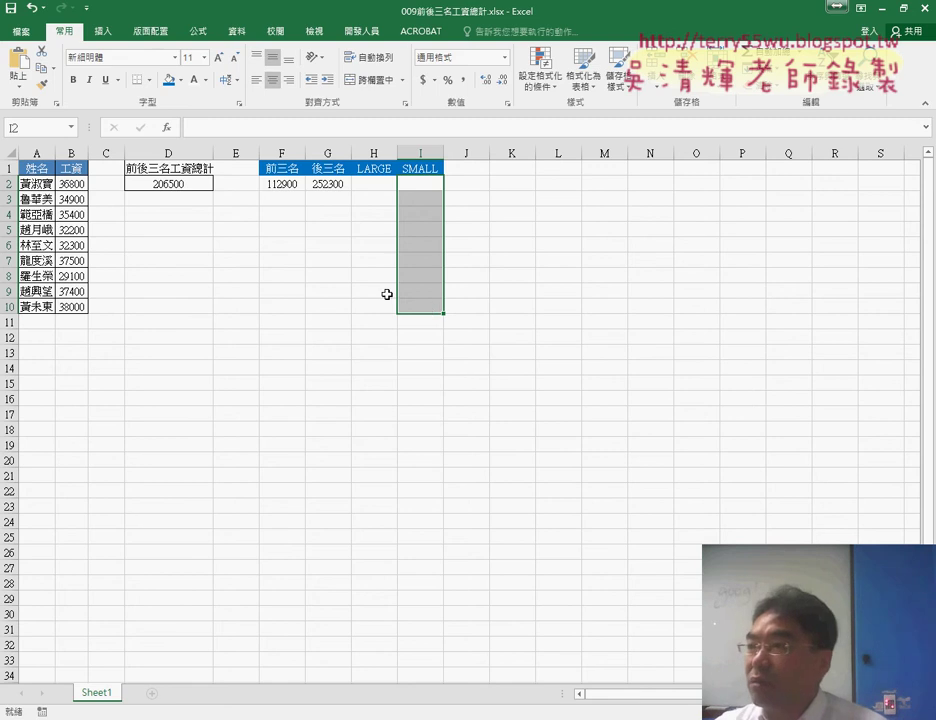
click(76, 169)
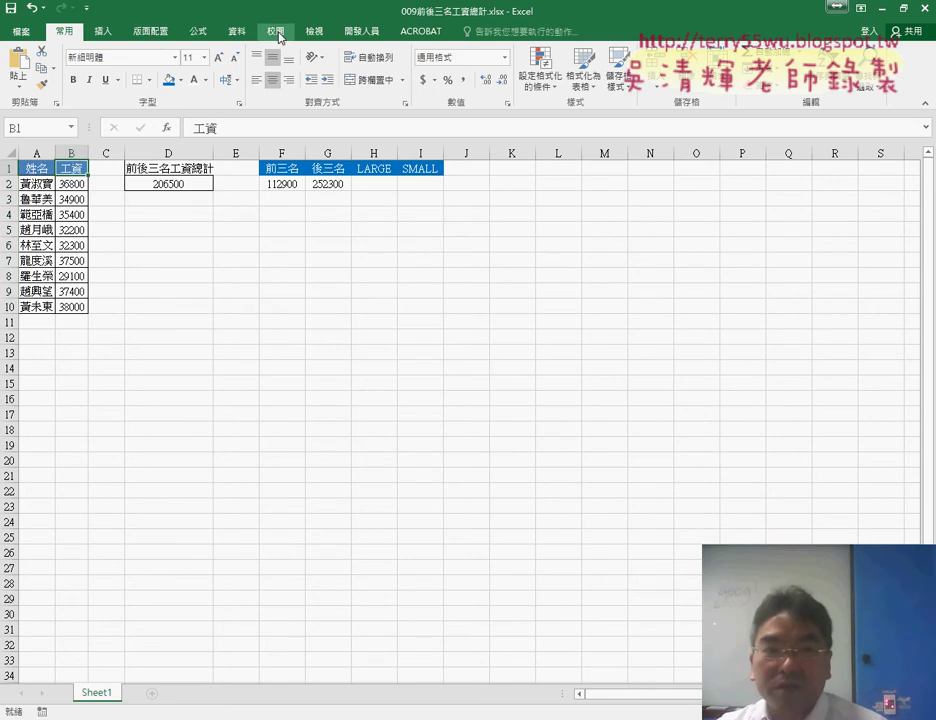
click(237, 31)
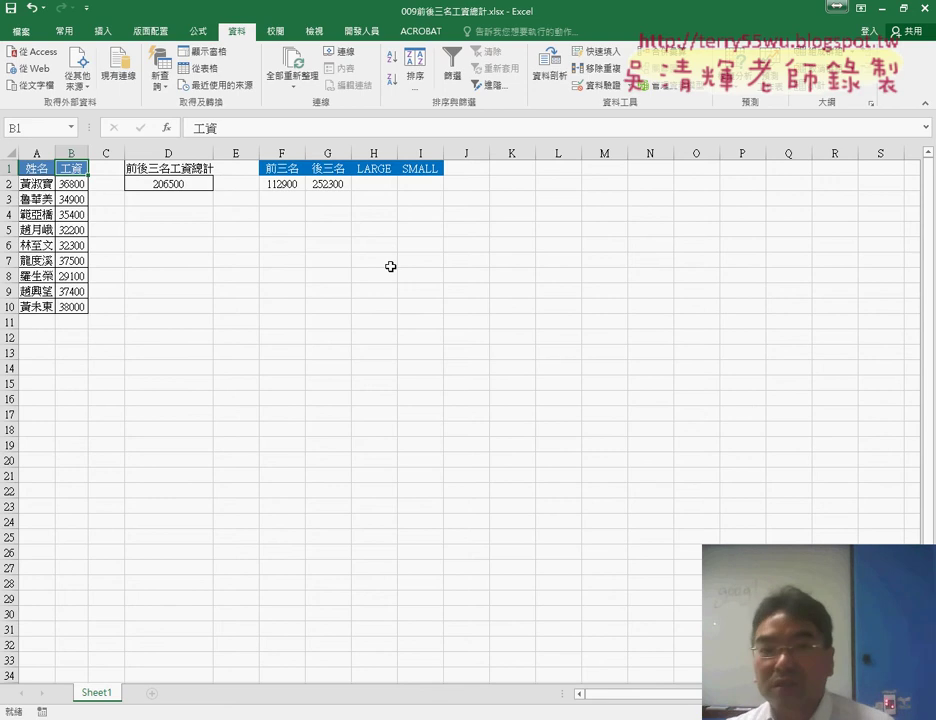
Enter =LARGE(B2:B10,1) in H2 through the function dialog, returning 38000
click(373, 185)
click(170, 128)
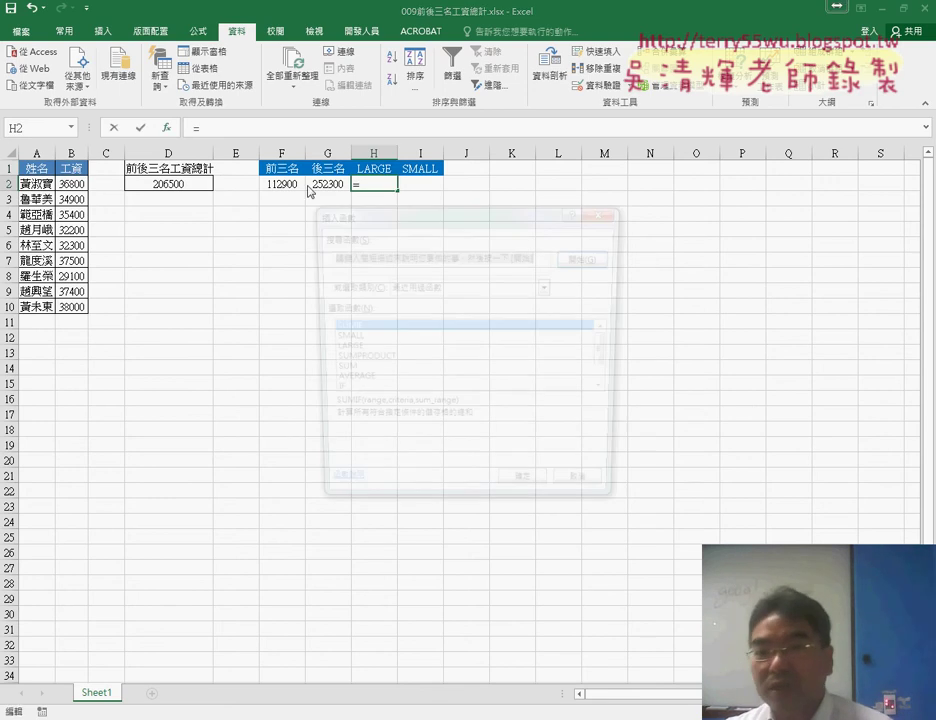
double_click(345, 349)
drag(73, 184, 73, 307)
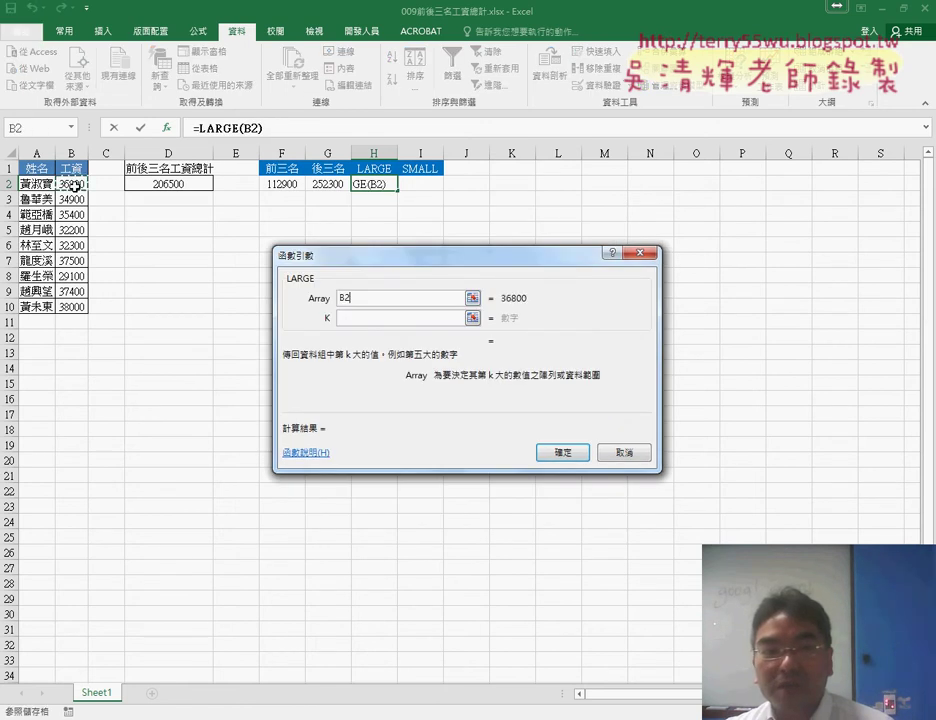
click(353, 318)
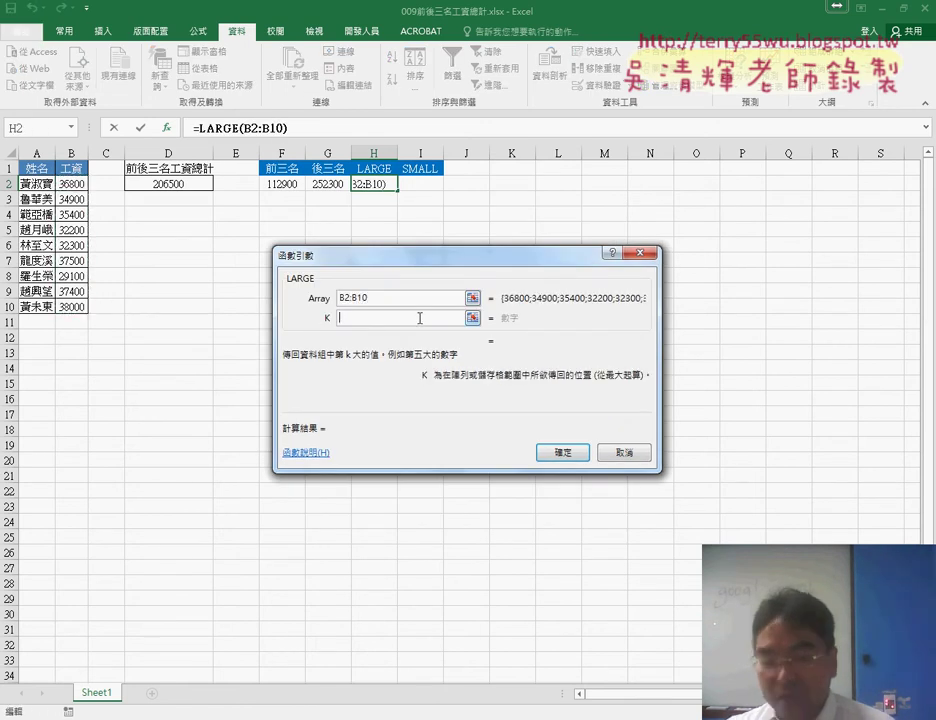
text(1)
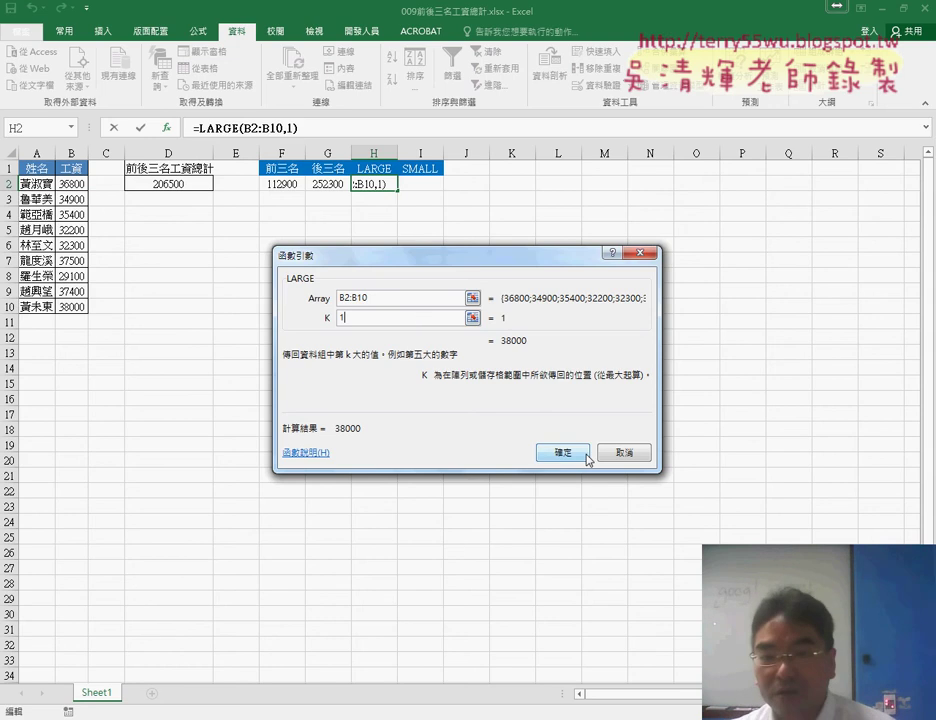
click(579, 454)
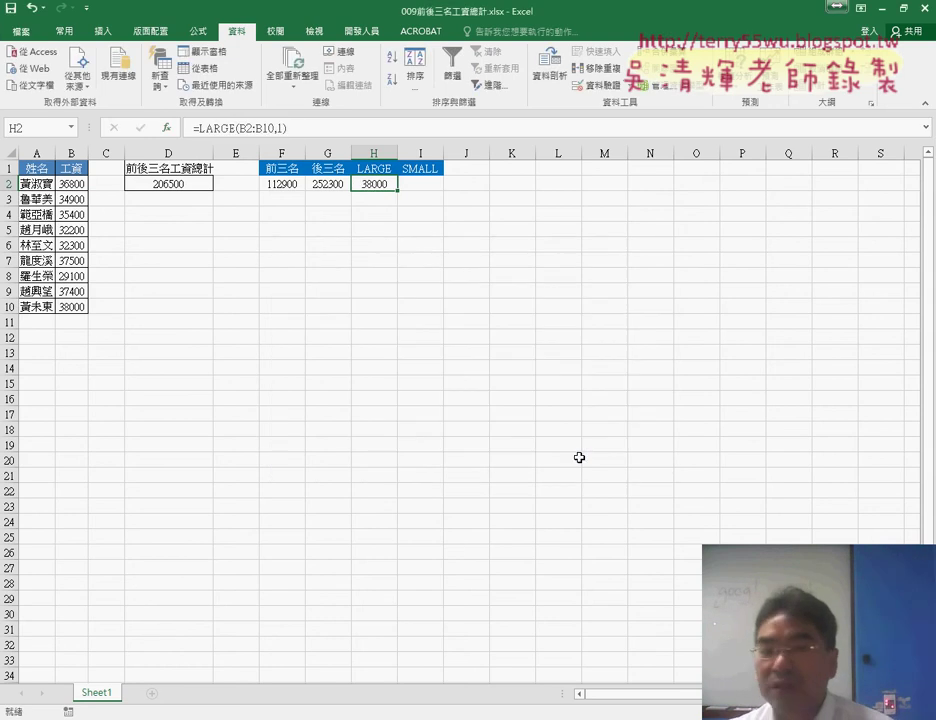
Review cells H2–H7 of the LARGE column, then reopen H2's =LARGE(B2:B10,1) for editing in the formula bar
click(380, 199)
click(381, 215)
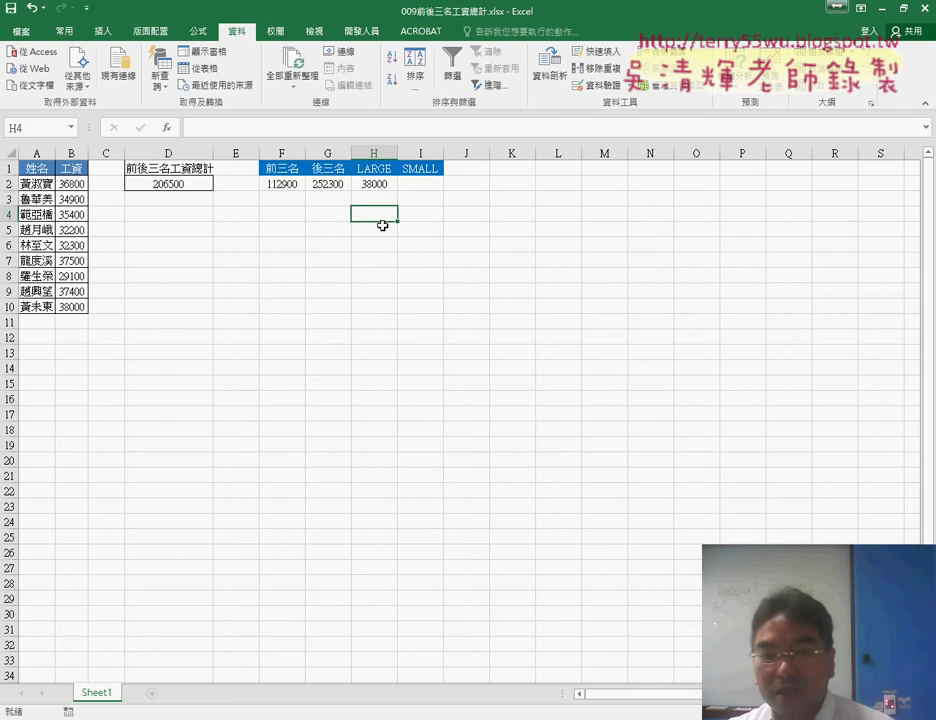
click(381, 230)
click(381, 246)
click(382, 261)
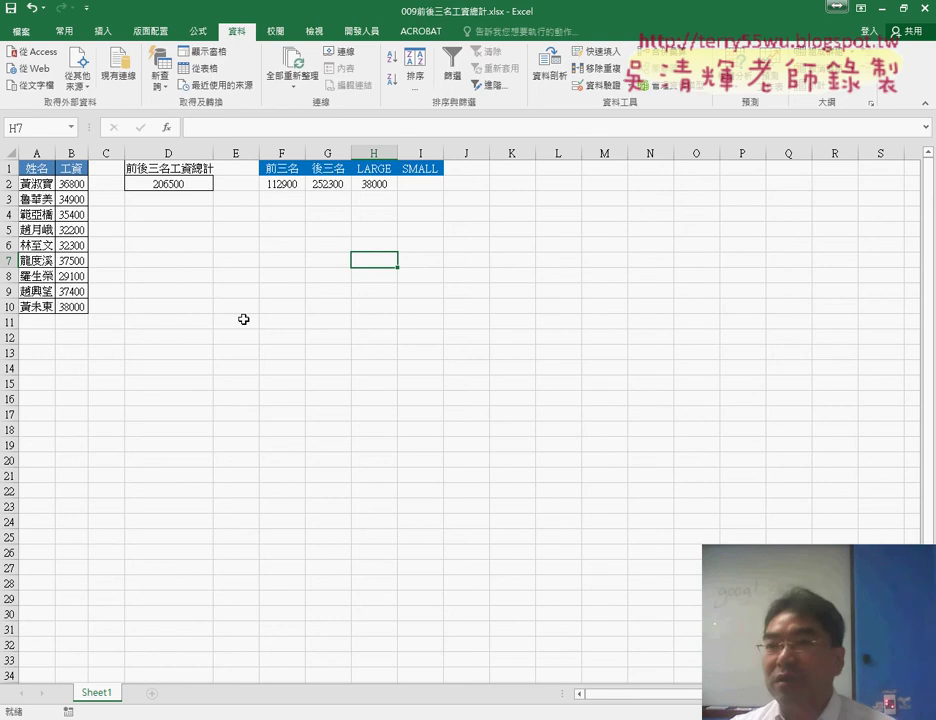
click(376, 184)
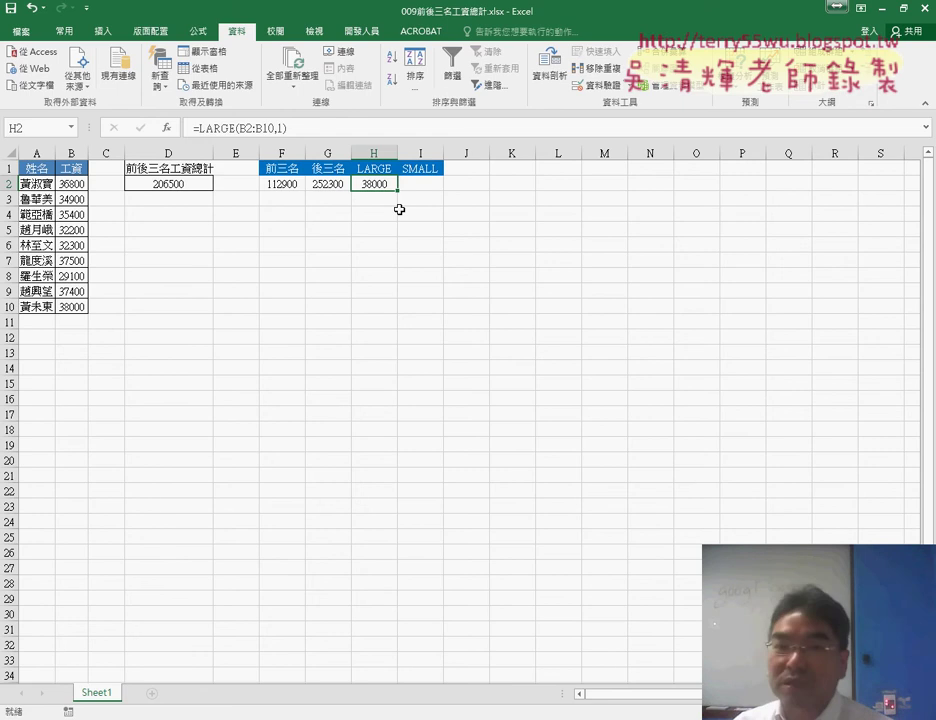
click(282, 128)
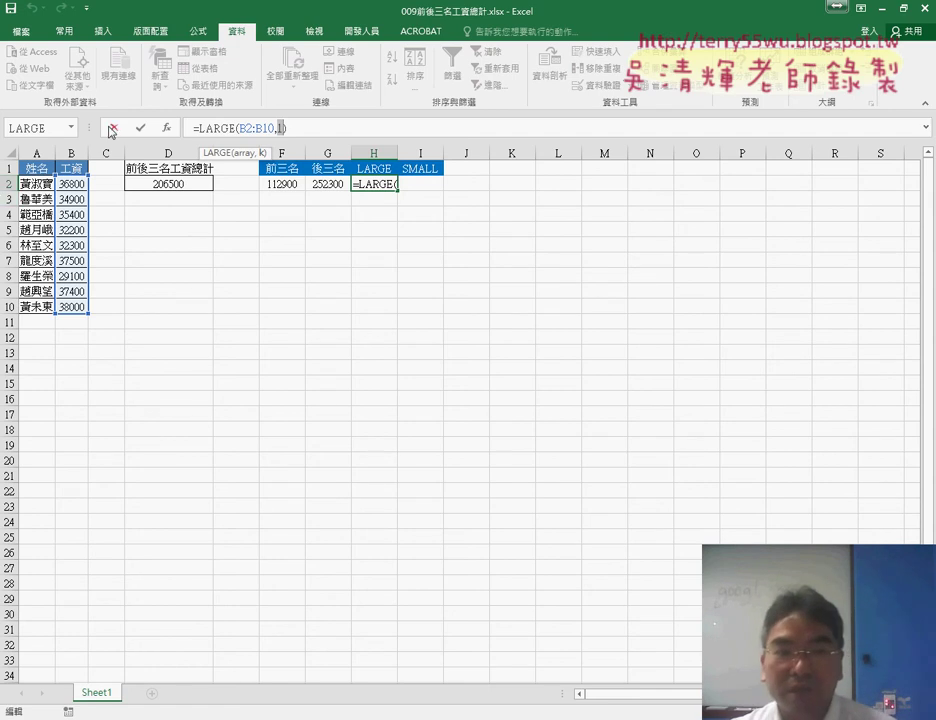
Keep H2's LARGE result at 38000 and insert =ROW() from Lookup & Reference into J2, returning 2
text(1)
click(140, 128)
click(480, 187)
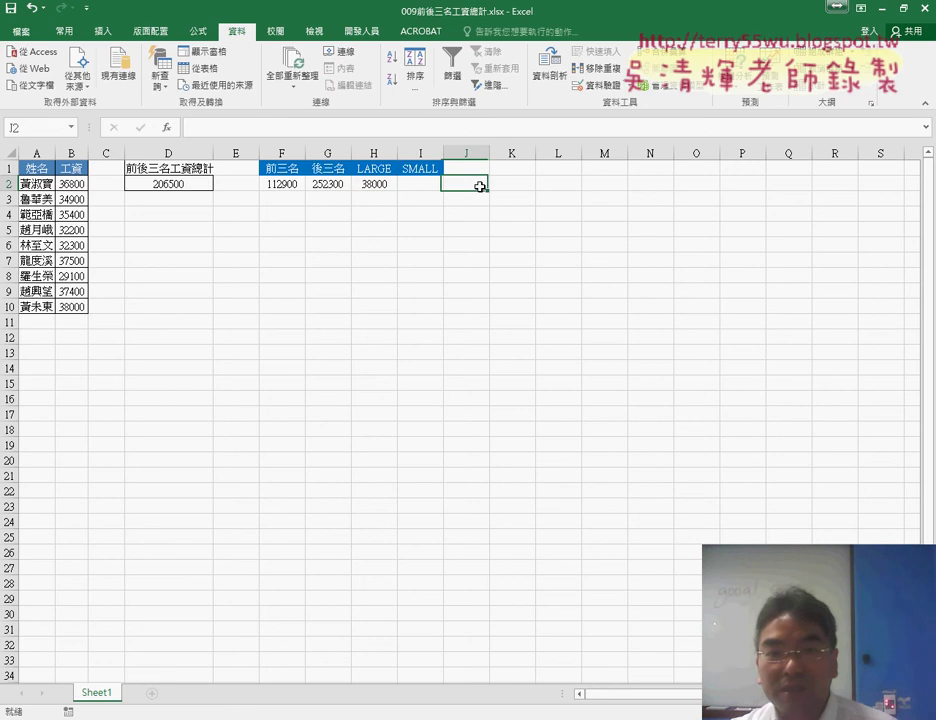
click(166, 128)
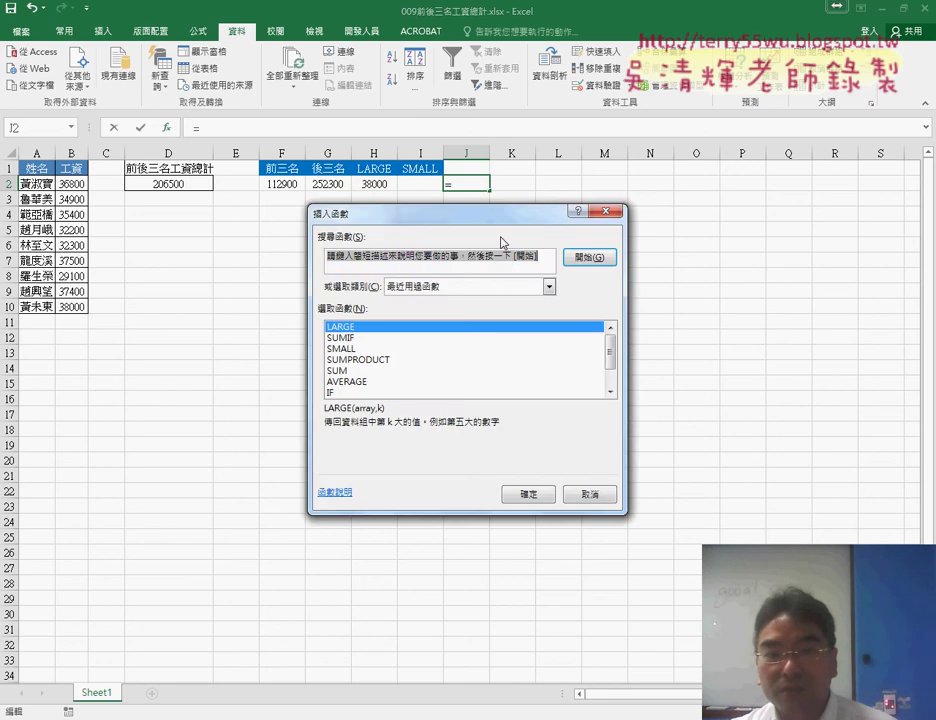
click(549, 287)
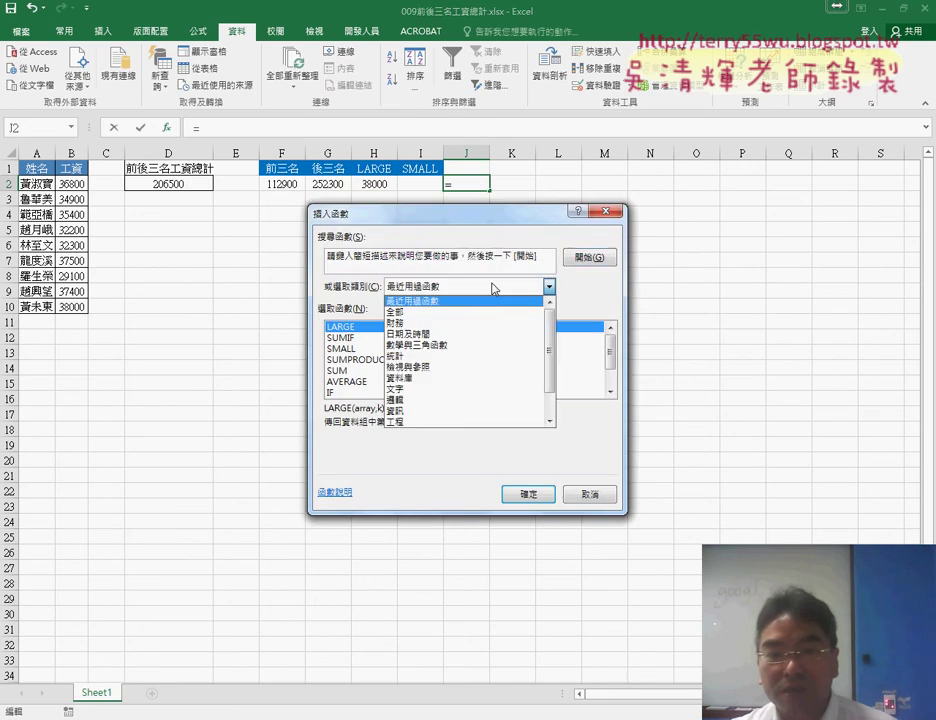
click(420, 367)
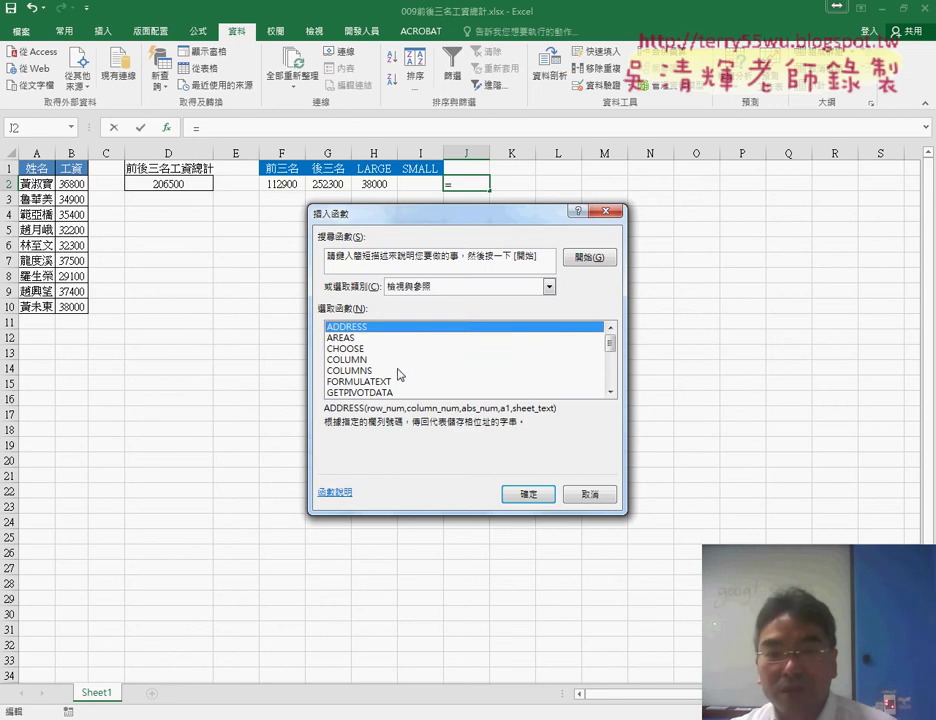
drag(611, 343, 612, 378)
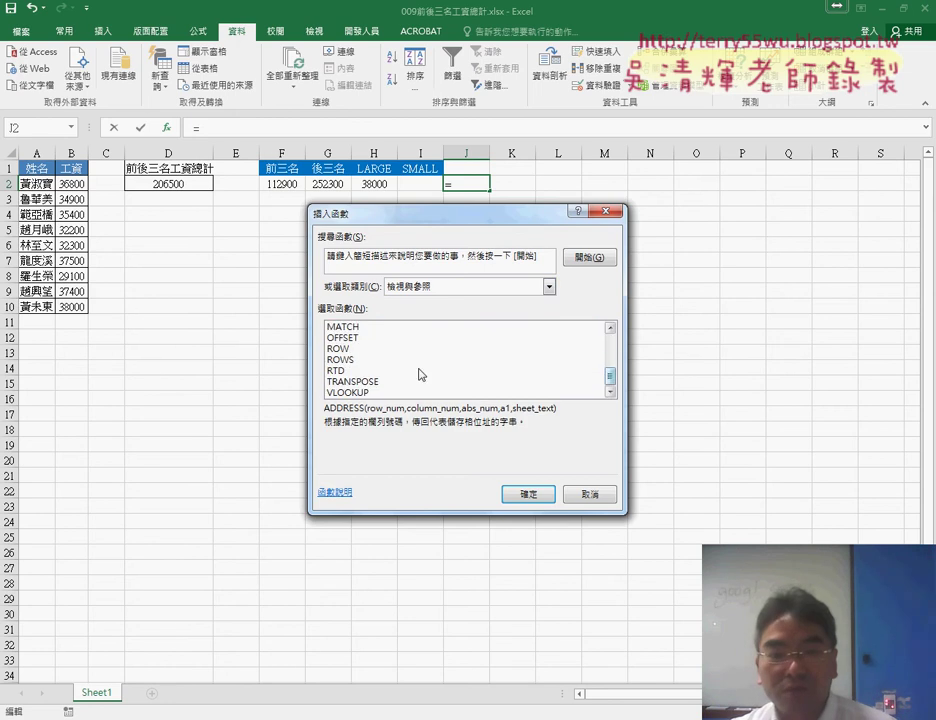
click(345, 349)
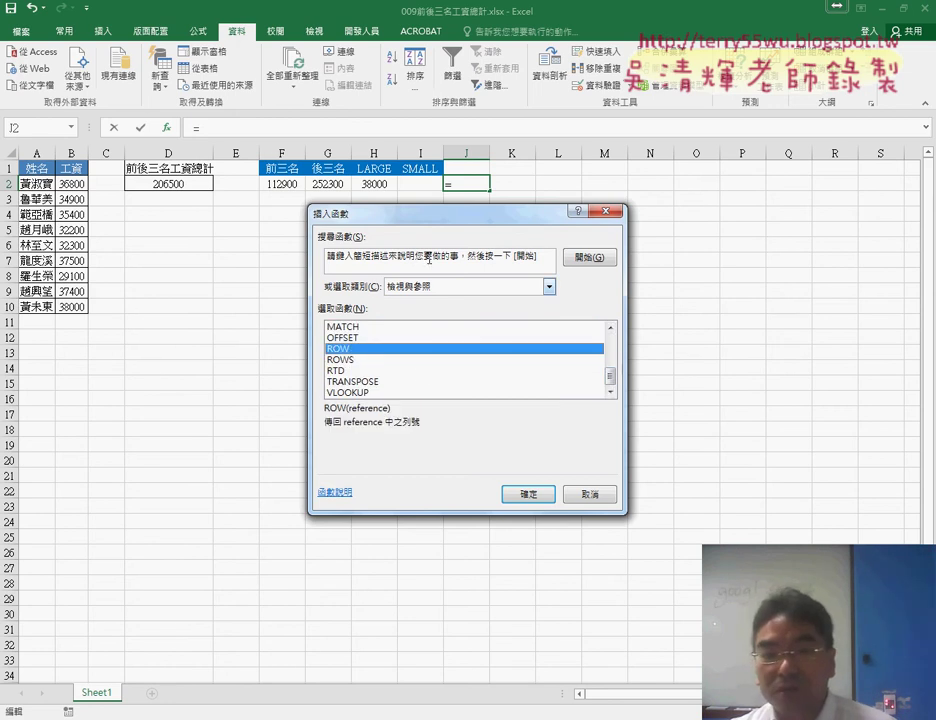
drag(440, 214, 552, 222)
click(626, 503)
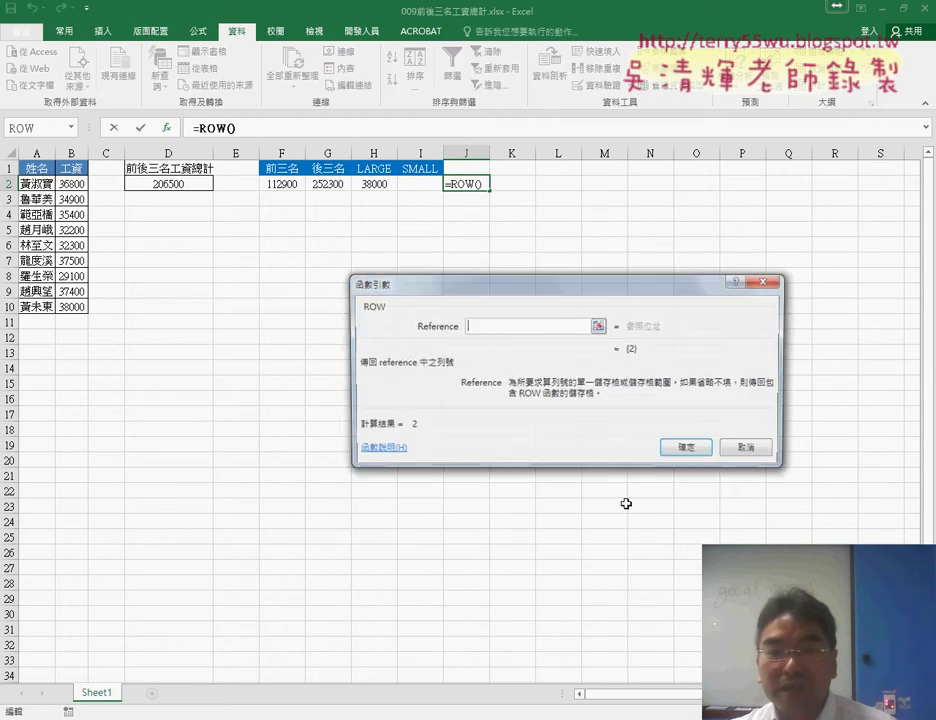
click(686, 447)
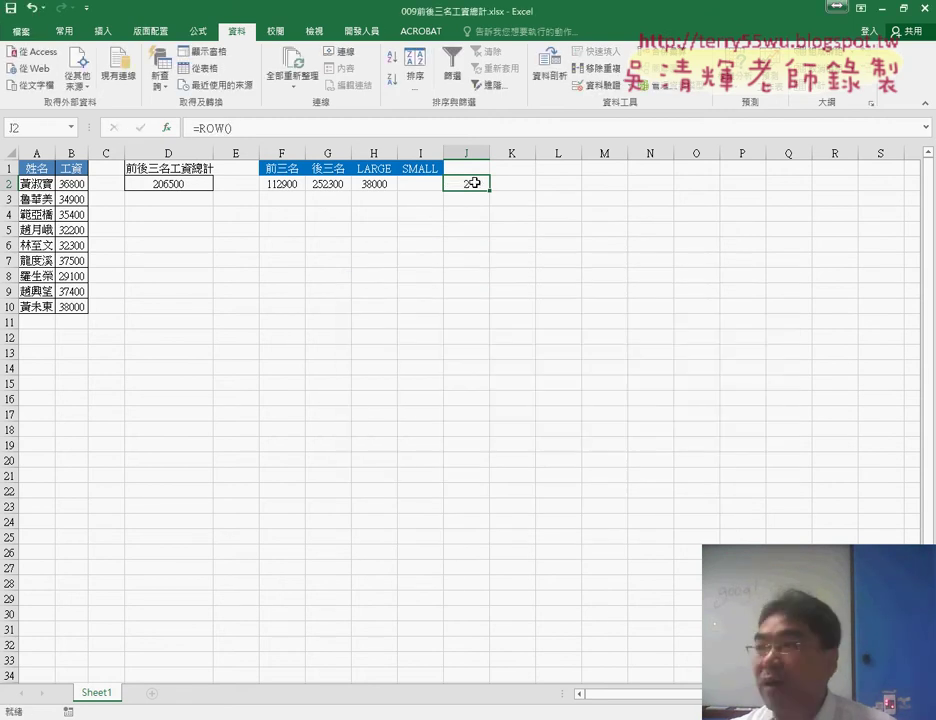
Change J2 to =ROW()-1 and fill it down to J10, numbering 1 through 9
click(346, 128)
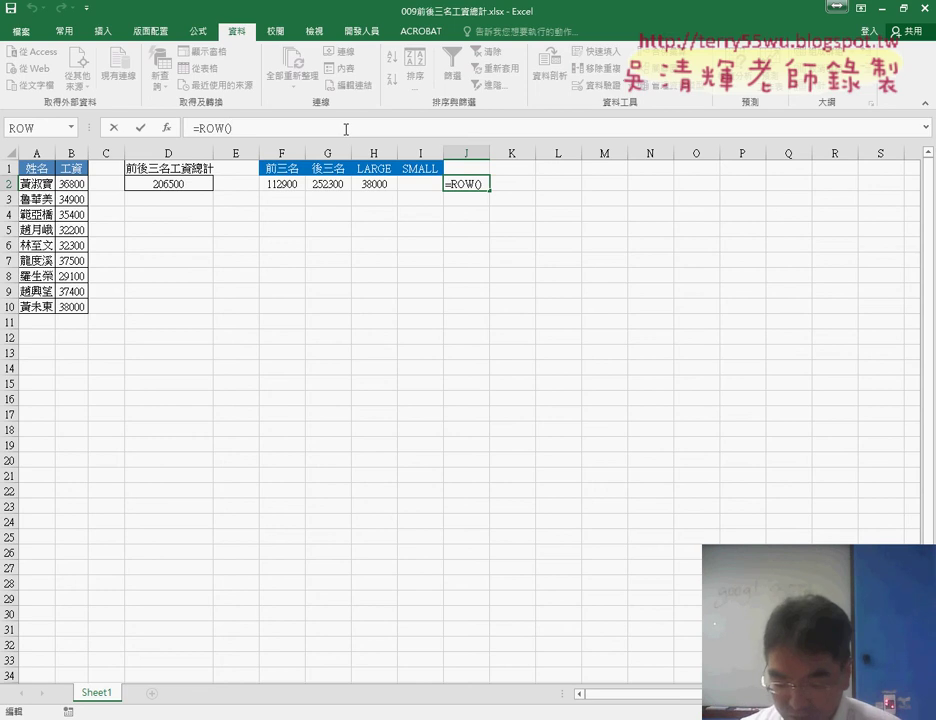
text(-1)
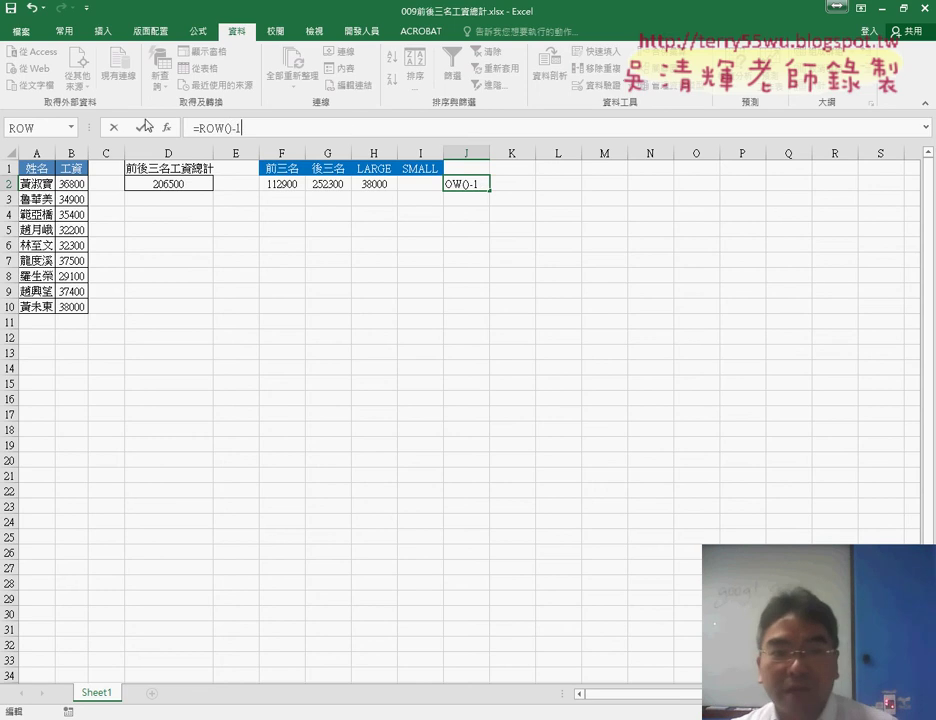
click(145, 126)
drag(490, 192, 484, 309)
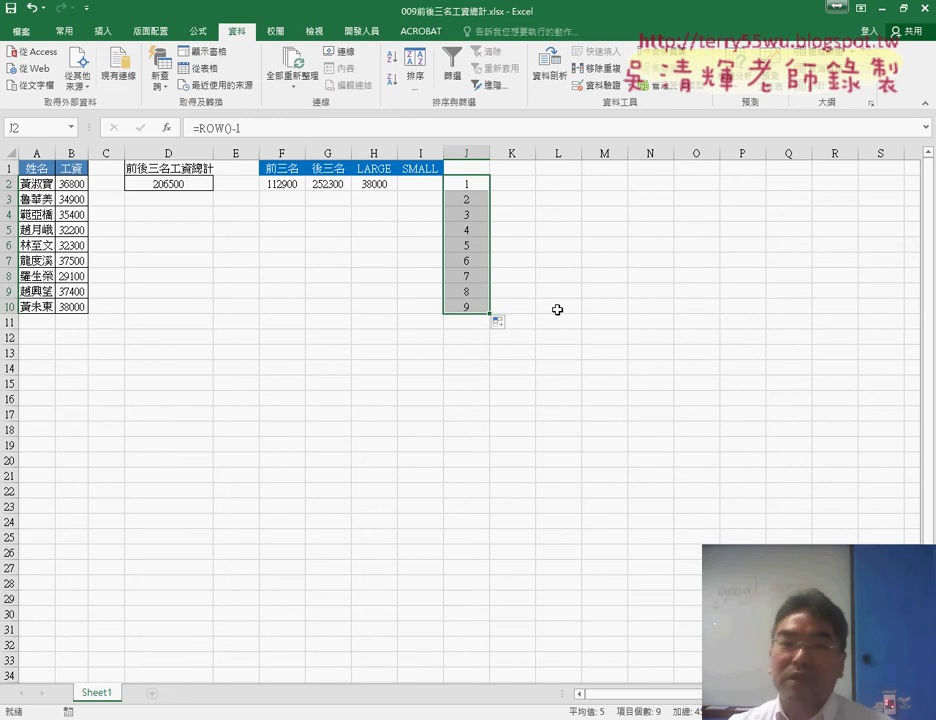
Copy the ROW()-1 formula text from J2's formula bar
click(450, 181)
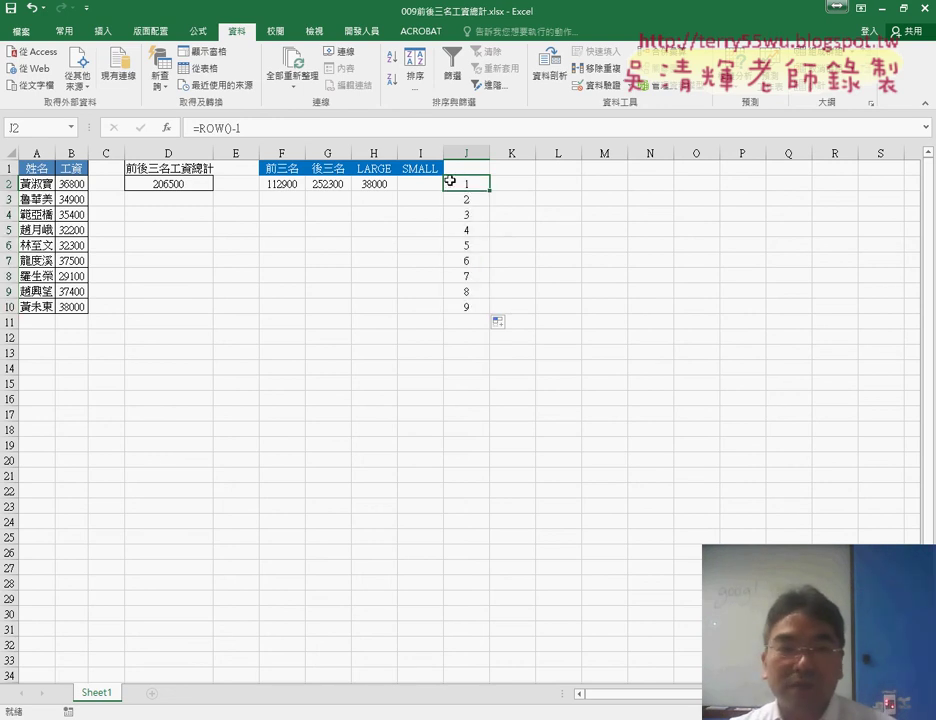
drag(197, 128, 250, 128)
right_click(258, 130)
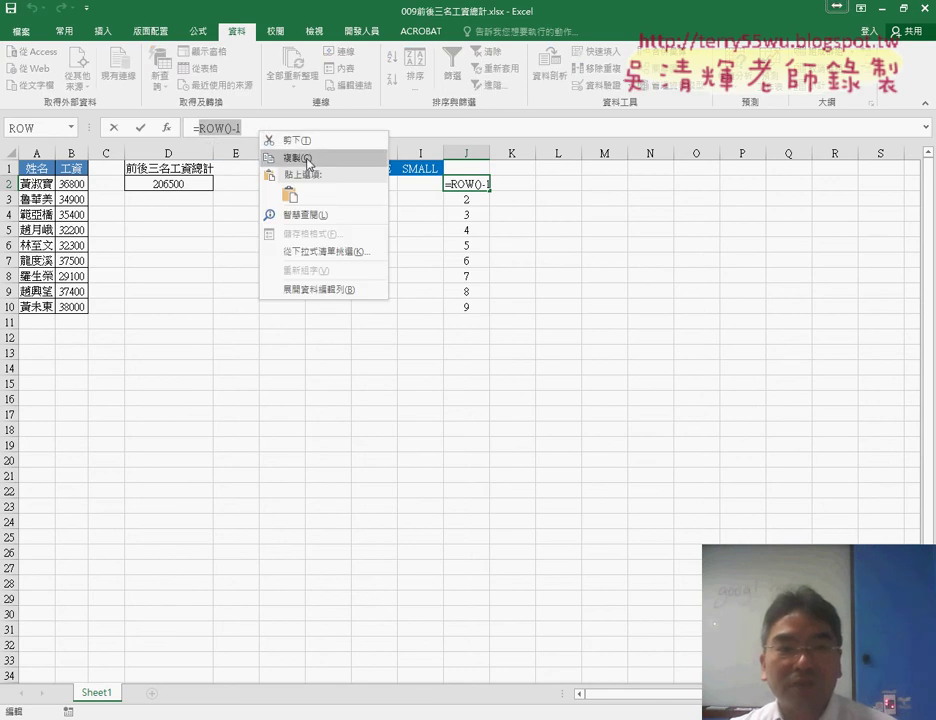
click(307, 160)
click(124, 129)
Paste ROW()-1 as H2's rank, making =LARGE(B2:B10,ROW()-1), and fill to H10, showing #NUM! in H7:H10
click(374, 184)
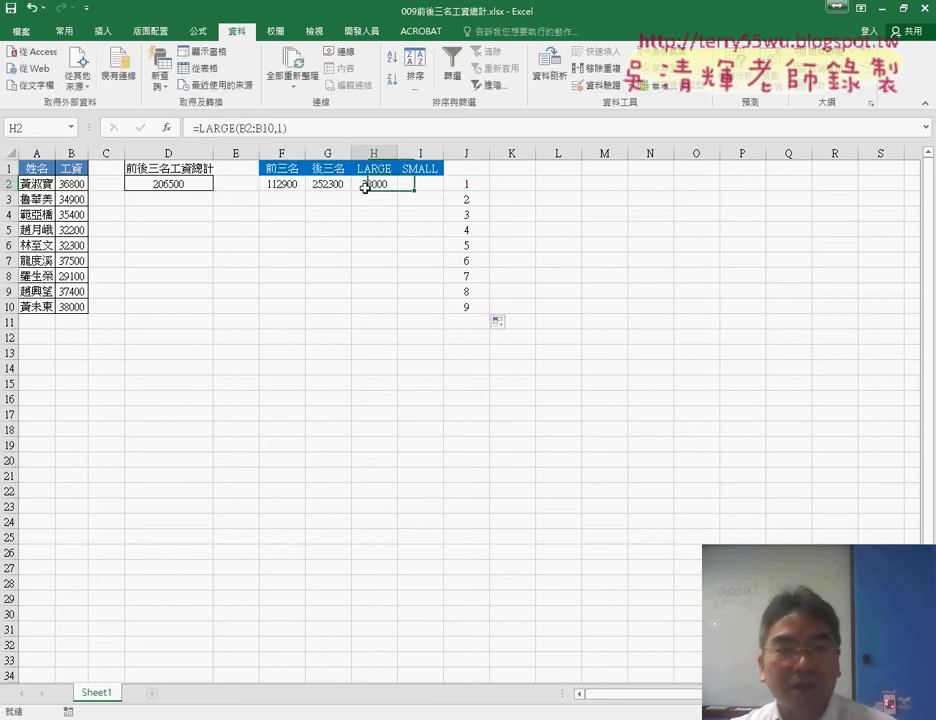
click(281, 128)
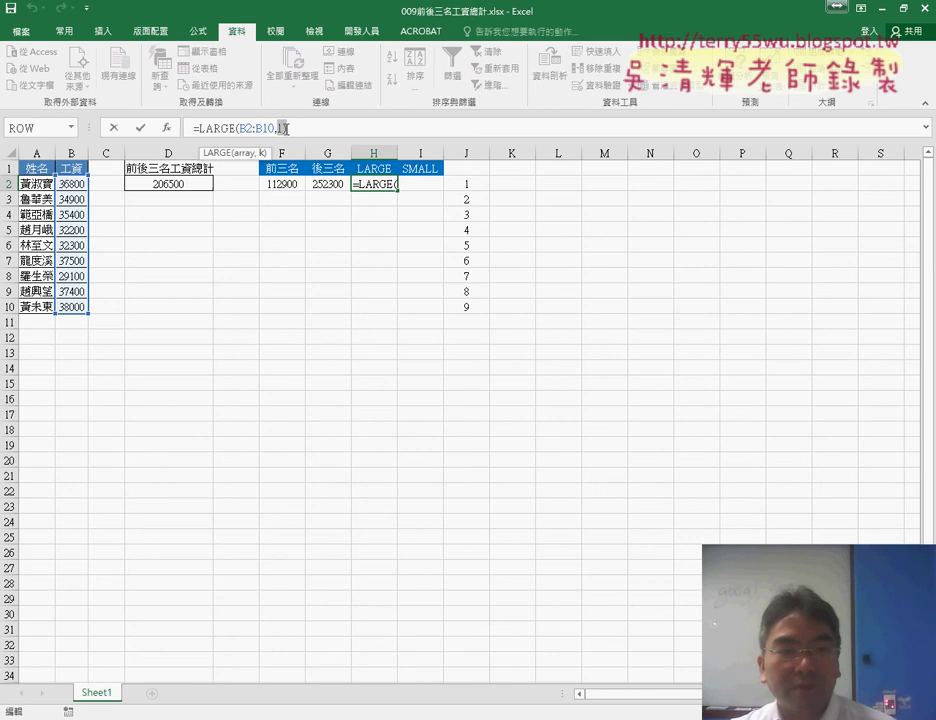
right_click(281, 128)
click(305, 193)
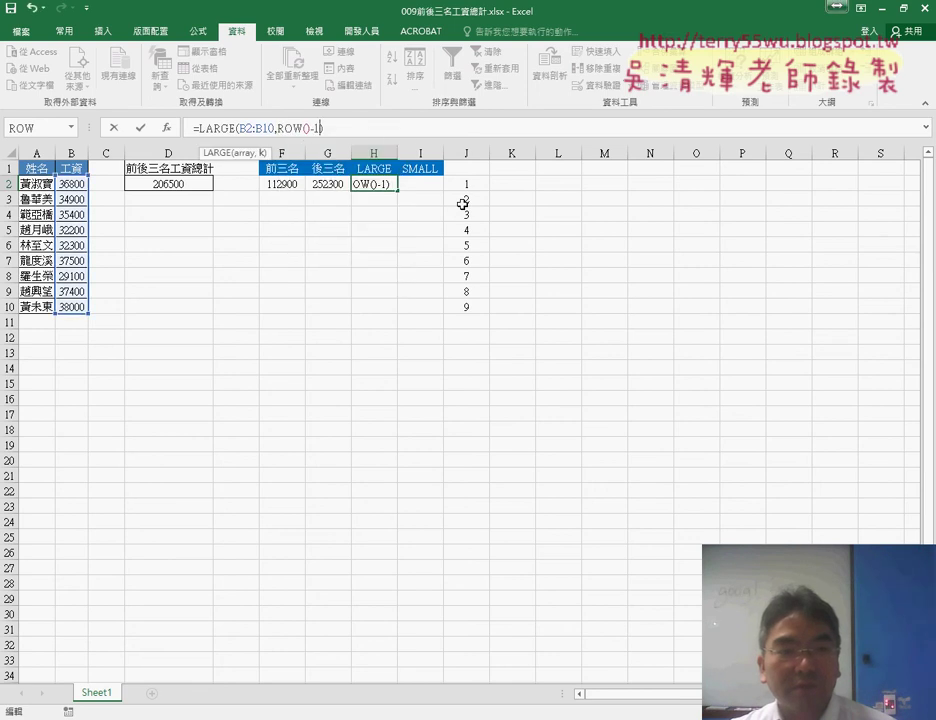
click(144, 129)
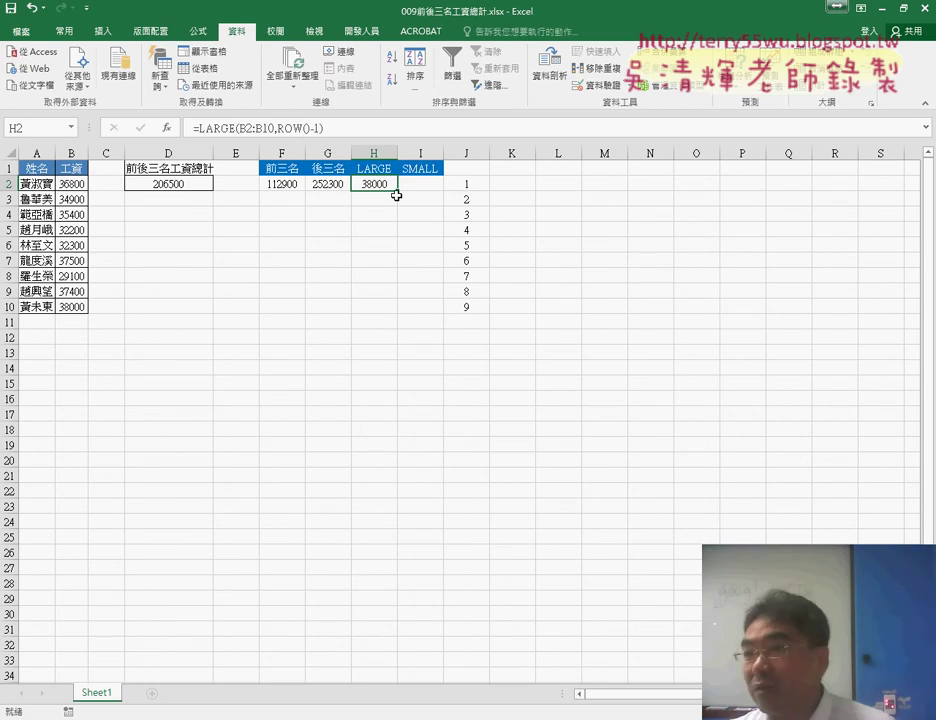
drag(398, 192, 398, 315)
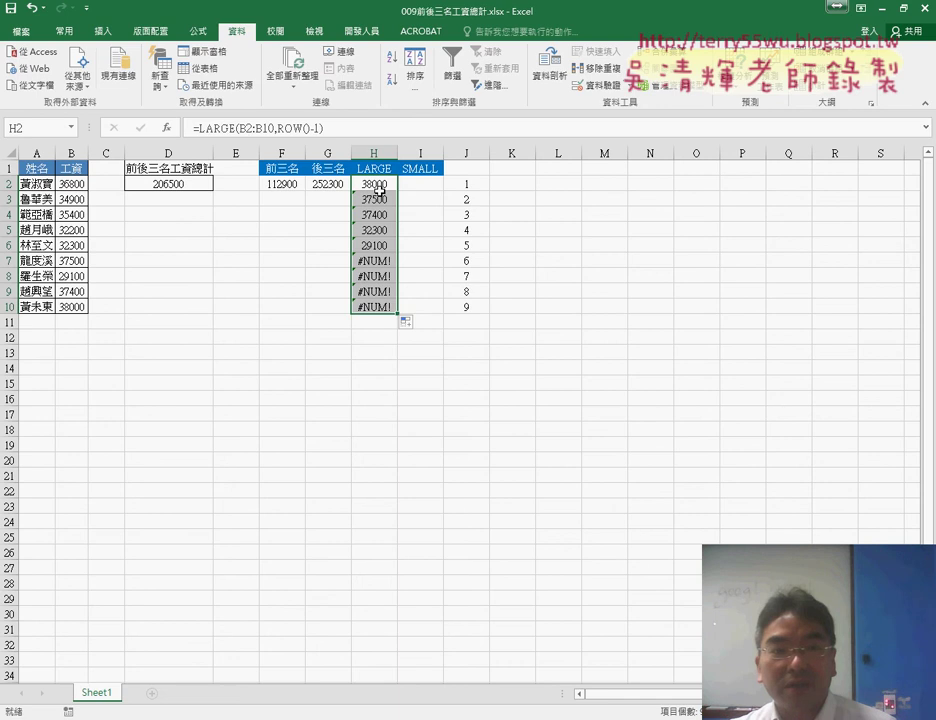
drag(240, 128, 276, 128)
Lock the range as B$2:B$10 and refill H2:H10, listing all nine wages from 38000 to 29100
click(247, 128)
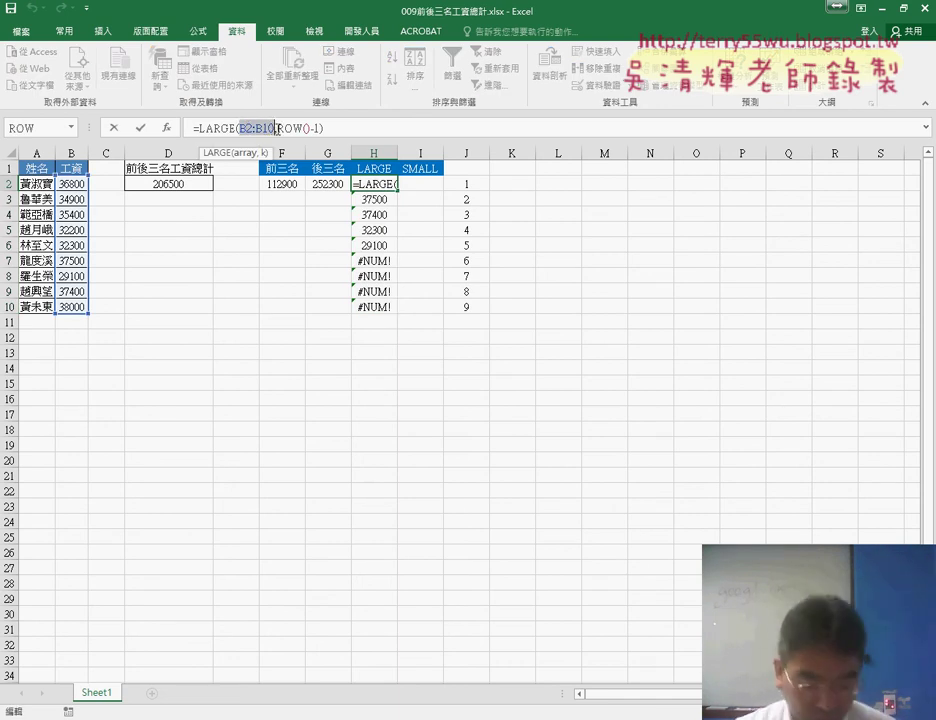
key(F4)
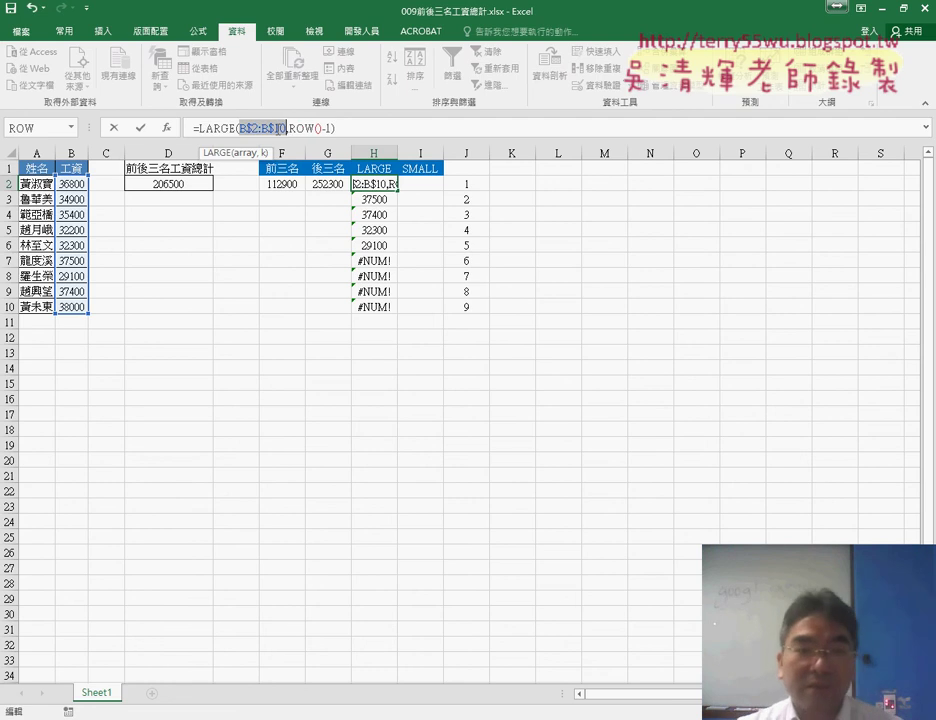
key(F4)
click(140, 128)
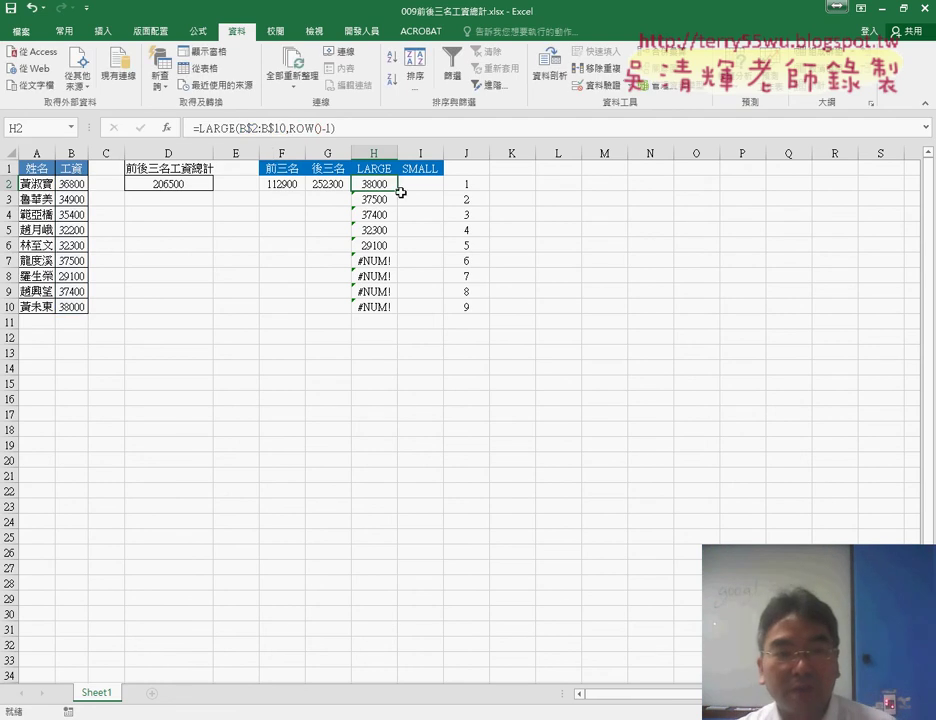
drag(398, 190, 400, 310)
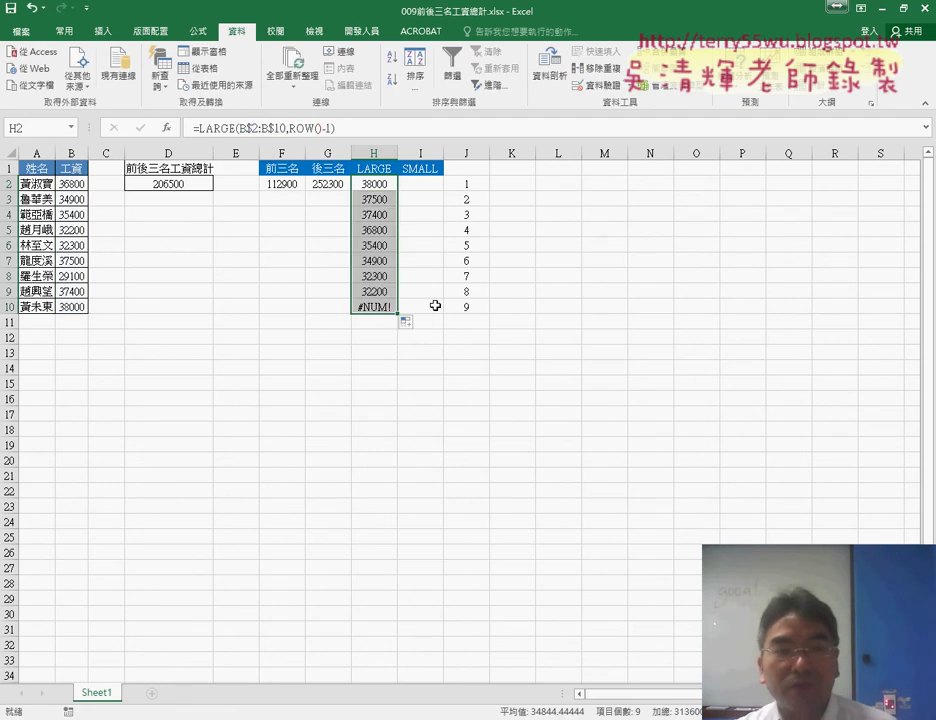
Enter =SMALL(B$2:B$10,ROW()-1) in I2 from the recently used functions, returning 29100
click(419, 185)
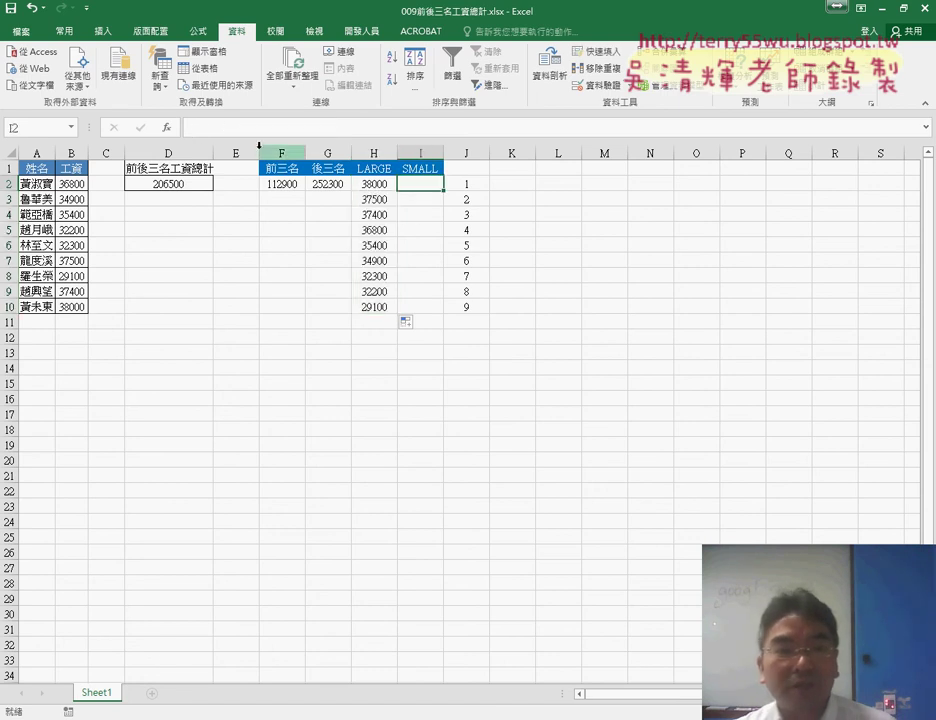
click(167, 128)
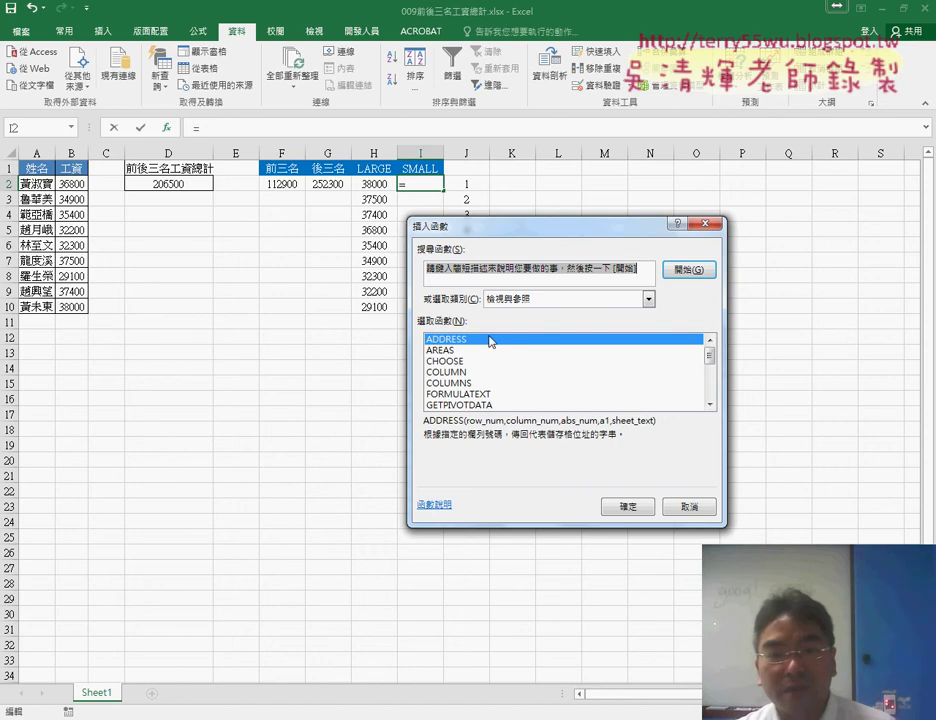
click(505, 299)
click(510, 313)
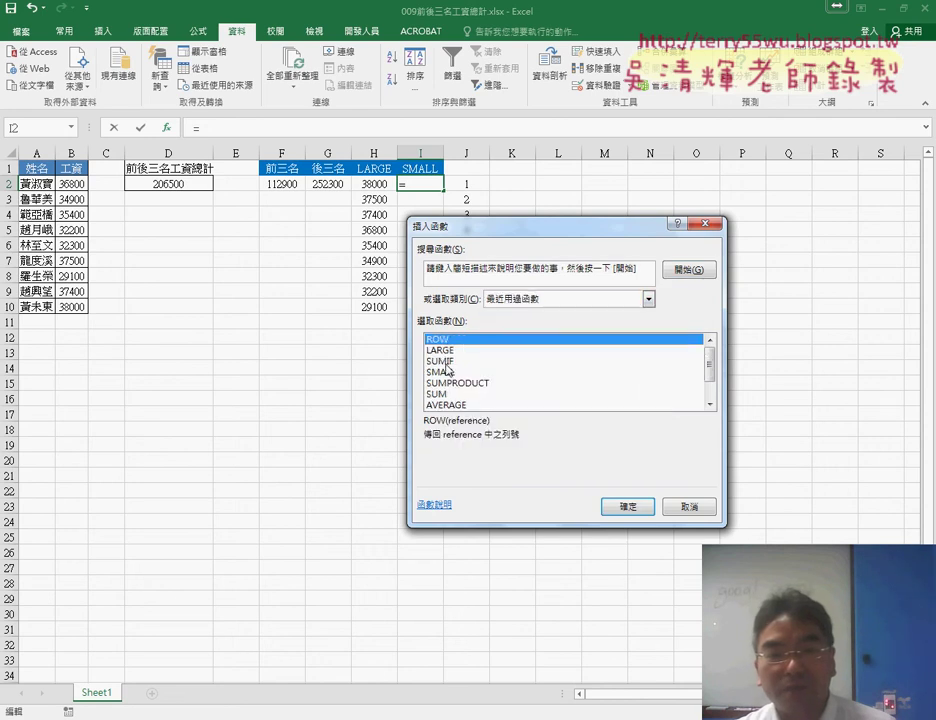
double_click(449, 374)
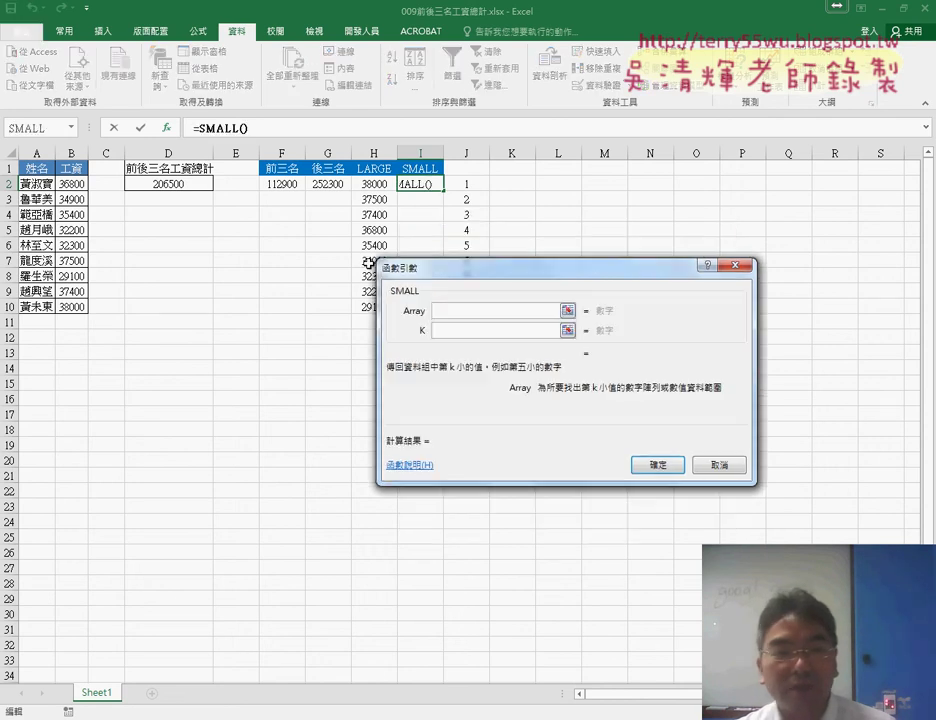
drag(78, 188, 75, 306)
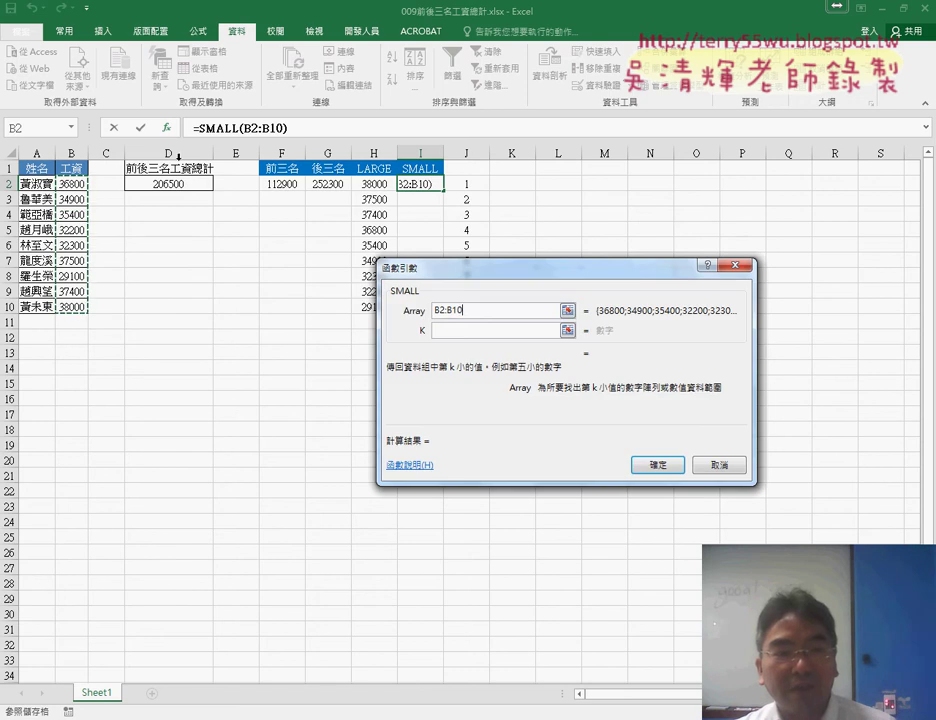
drag(453, 307, 389, 310)
key(F4)
key(F4)
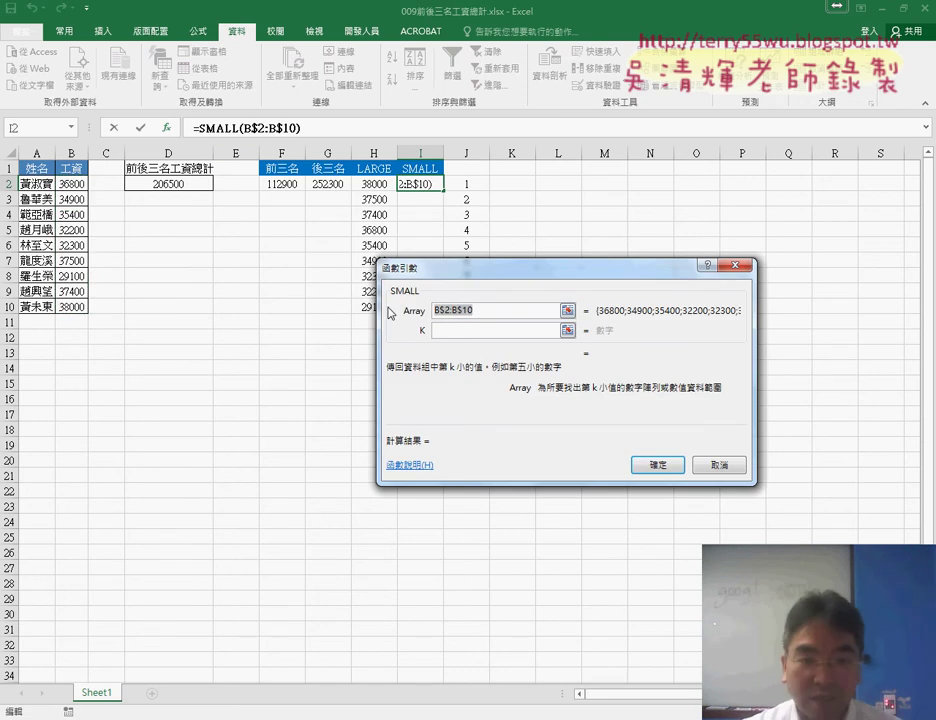
click(455, 332)
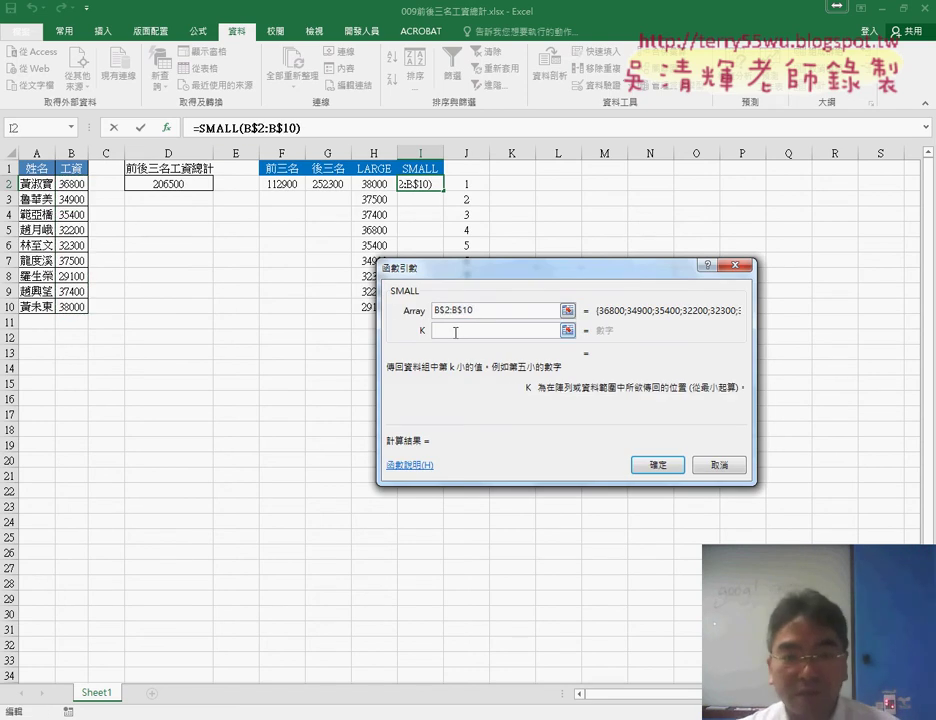
text(ro)
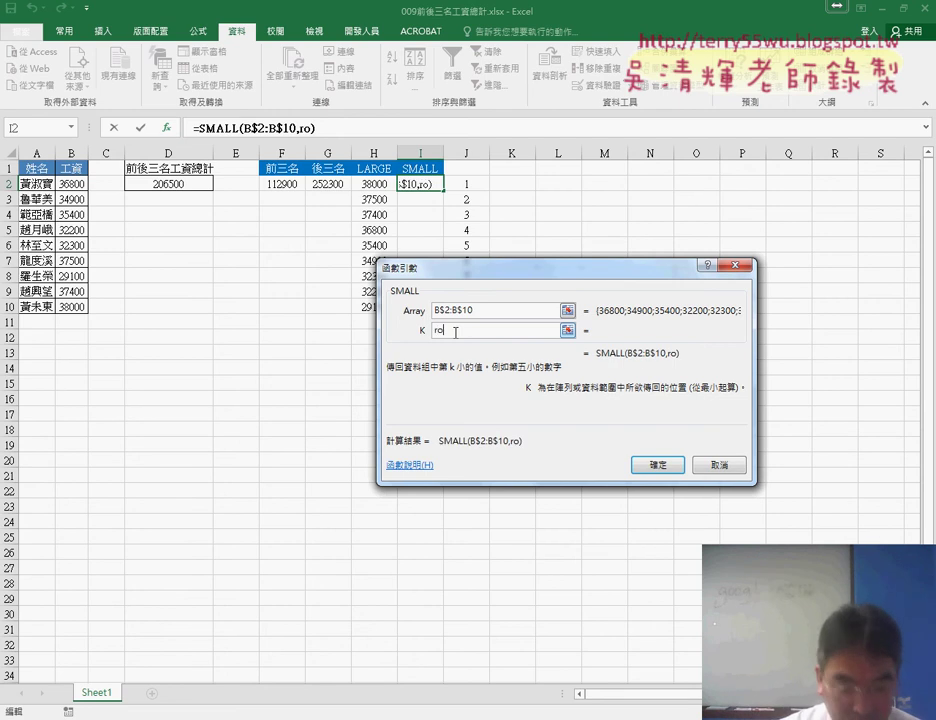
text(w())
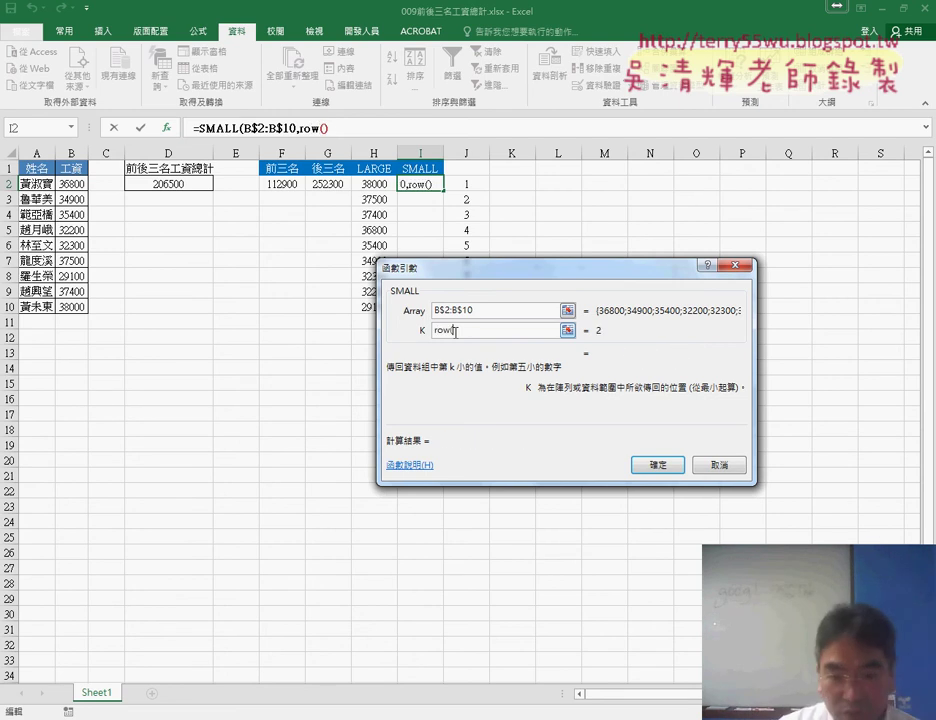
text(-1)
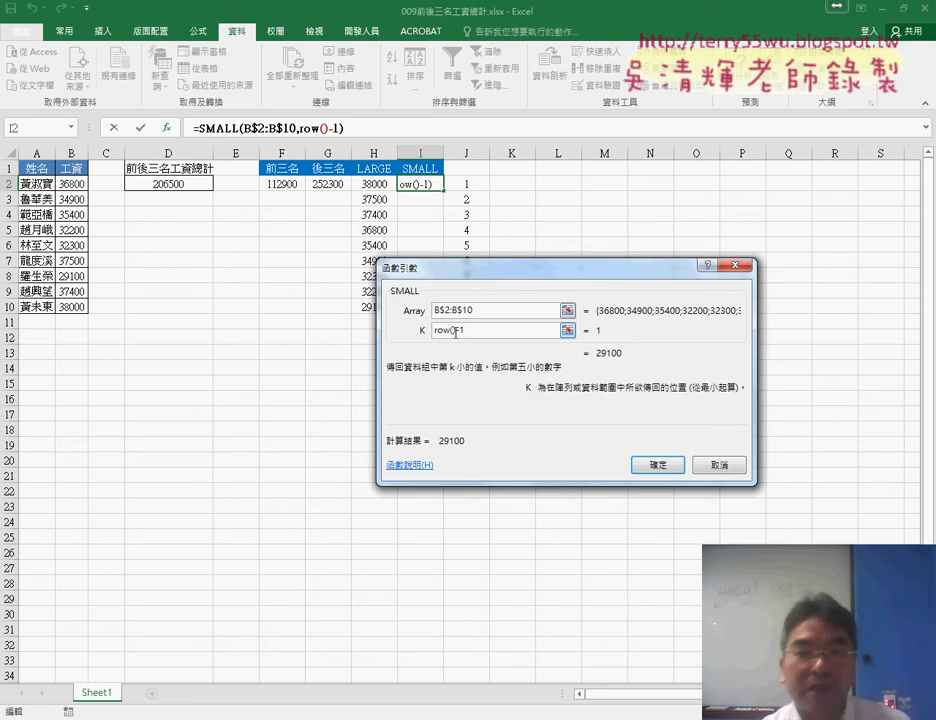
click(672, 468)
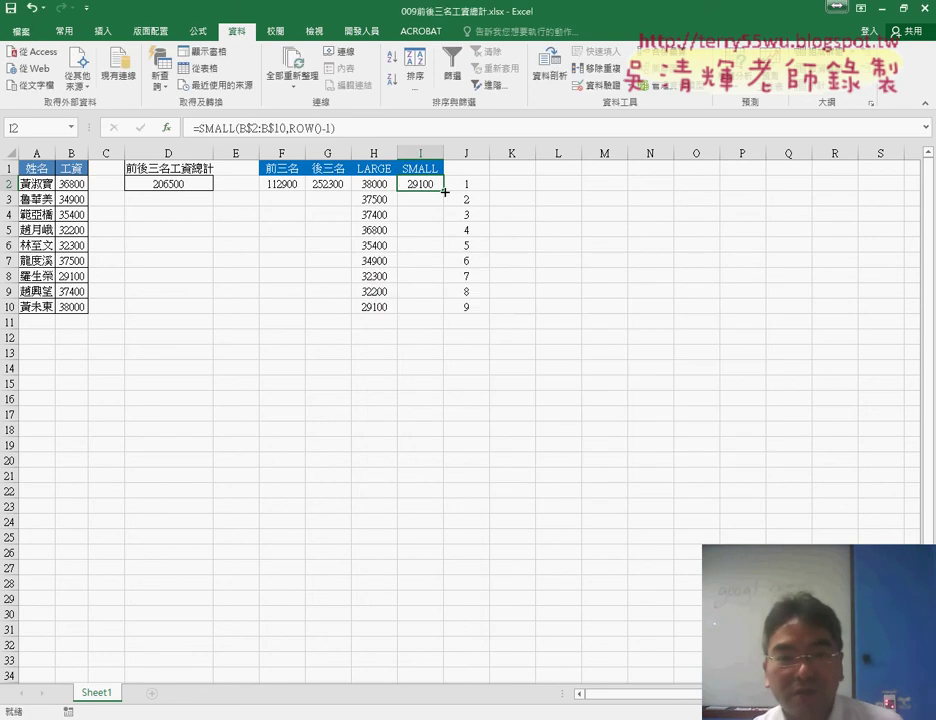
Fill I2's SMALL formula down to I10, listing wages ascending from 29100 to 38000
drag(445, 191, 443, 312)
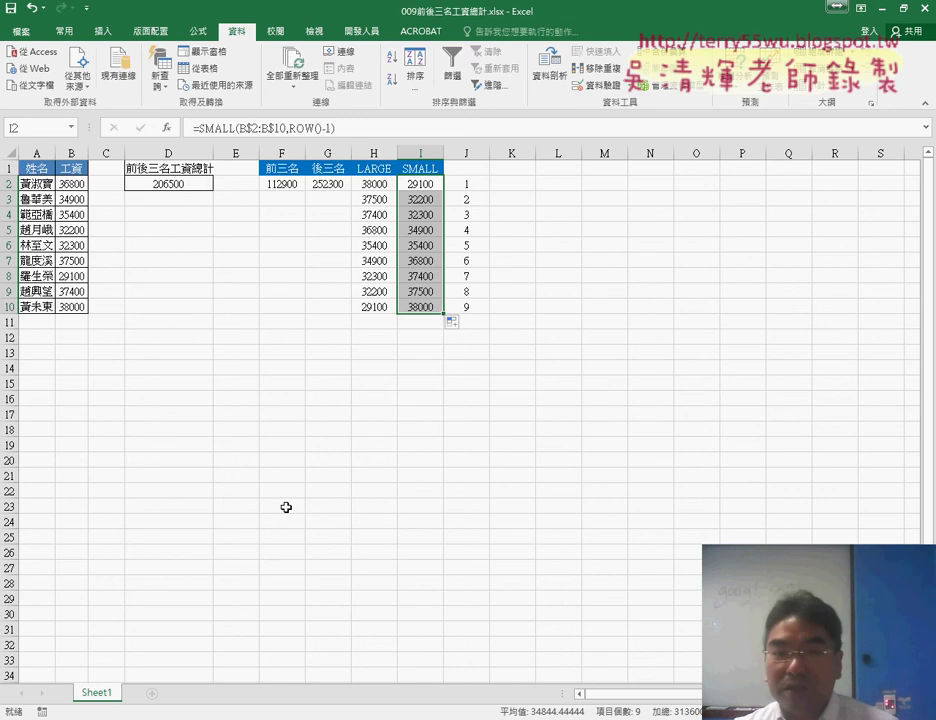
Save and close the salary workbook, then save 007產線人員工資之和 as a macro-enabled .xlsm
click(916, 12)
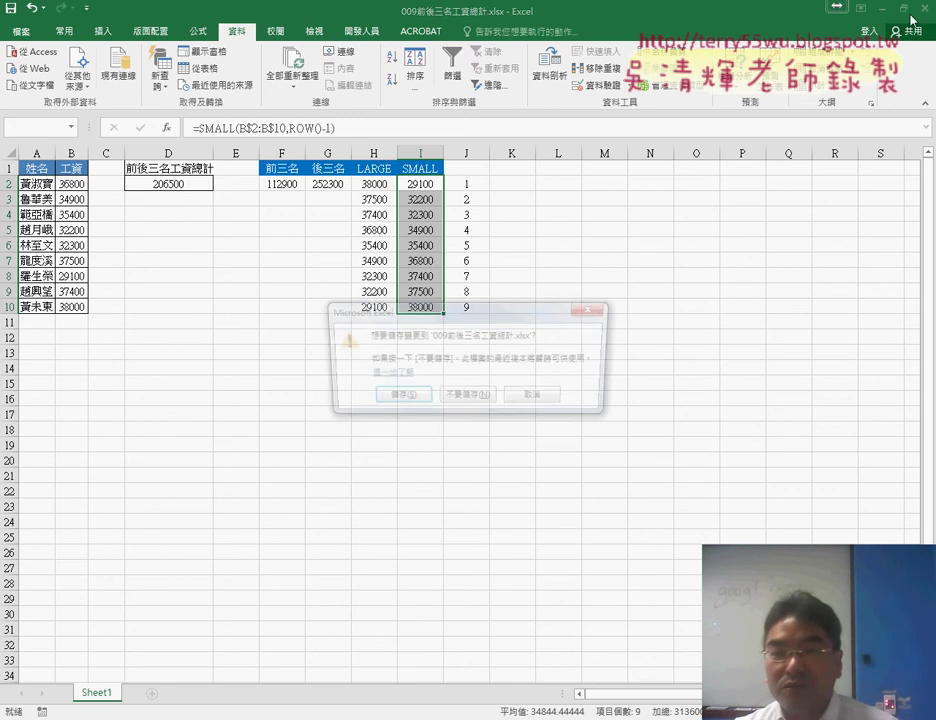
click(398, 399)
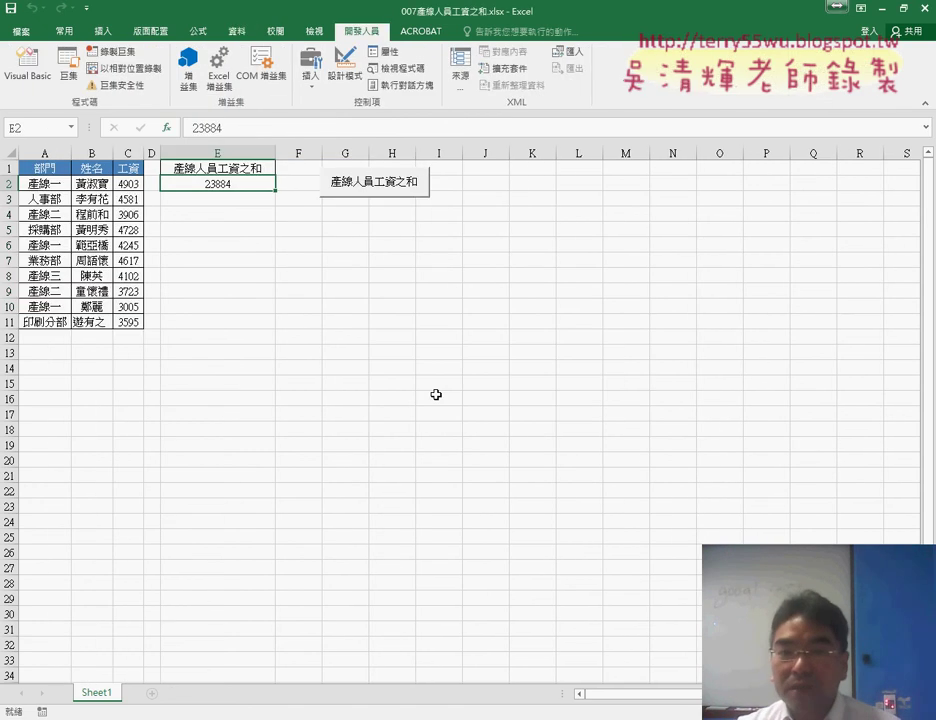
click(924, 8)
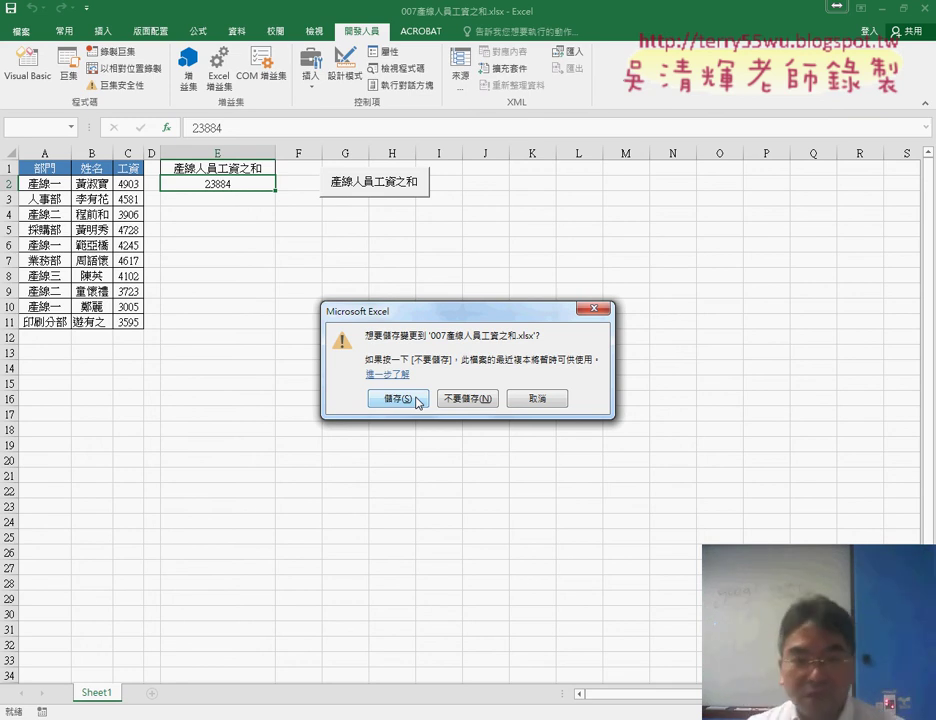
click(418, 401)
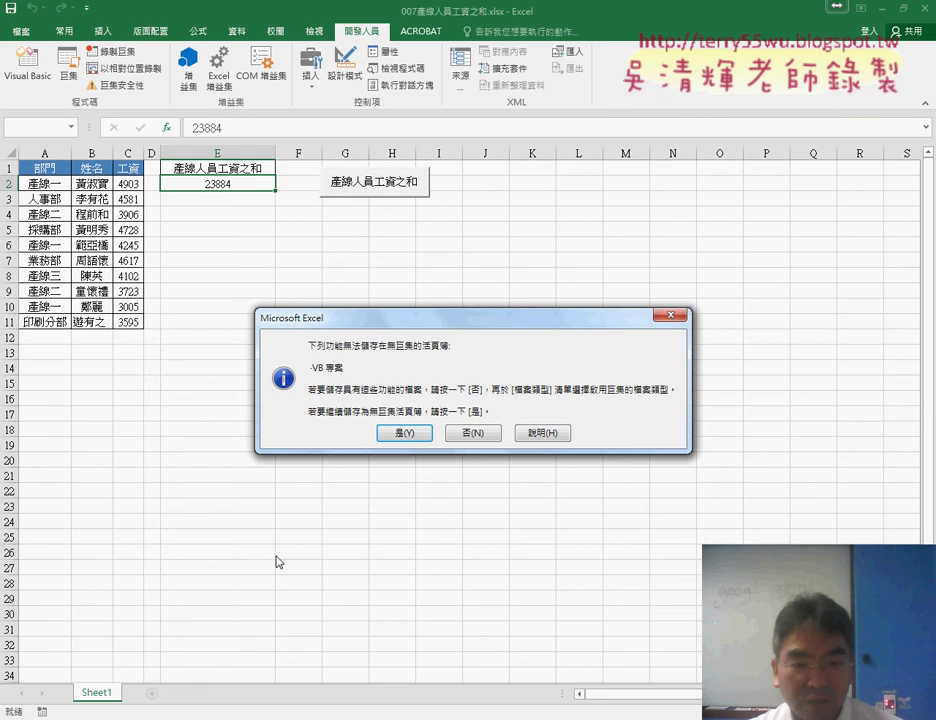
click(474, 378)
click(219, 290)
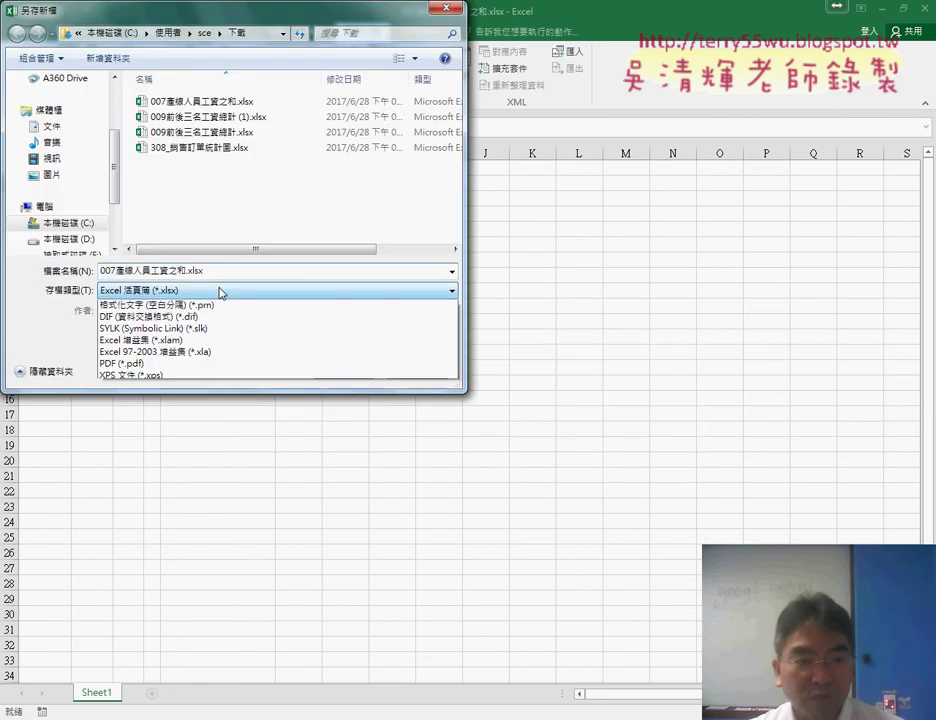
click(217, 320)
click(344, 369)
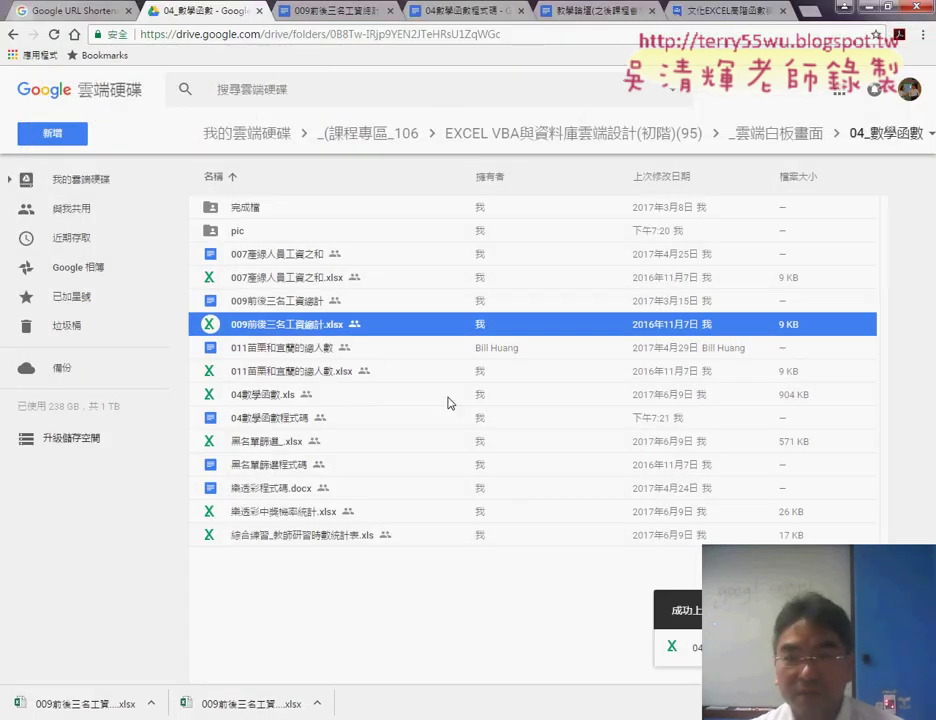